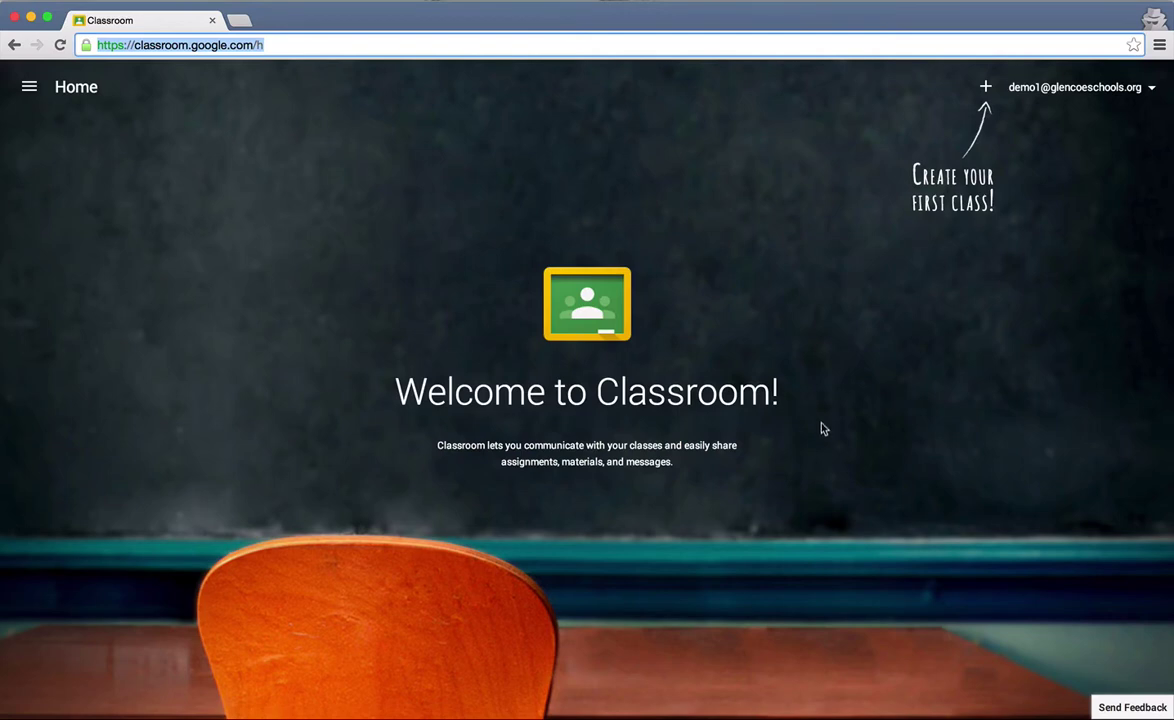
Step: Close the first account's Classroom window and open a blank Create a class dialog
{"action": "left_click", "coordinate": [871, 465]}
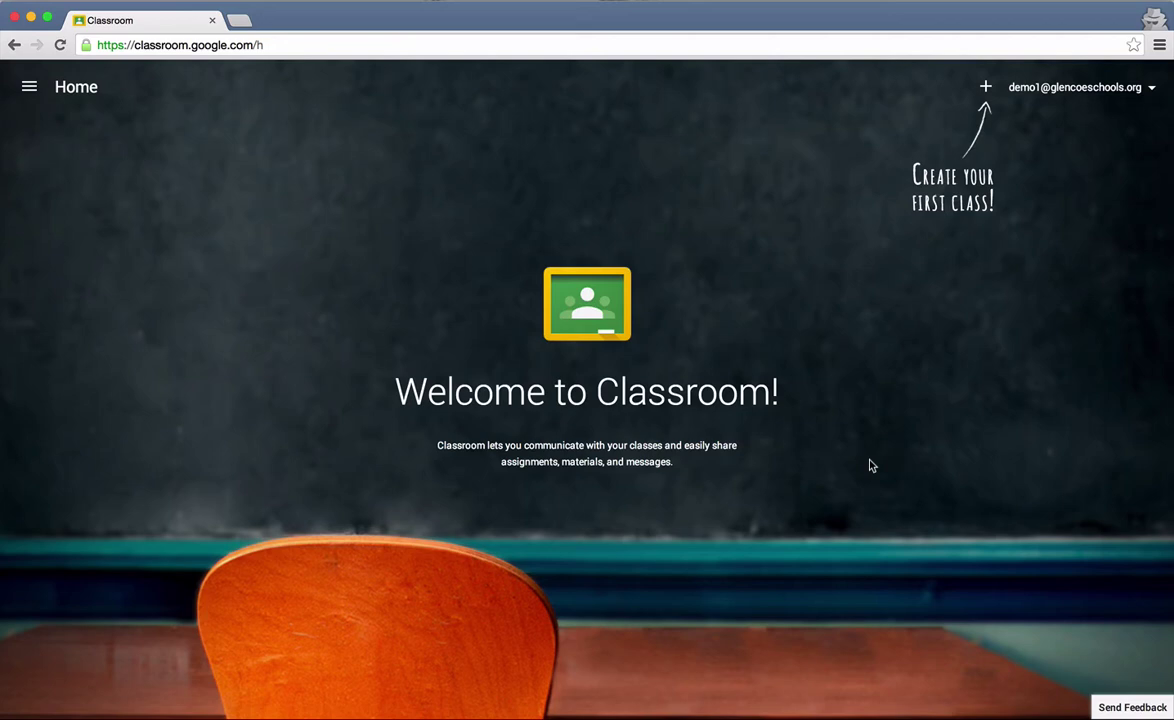
{"action": "left_click", "coordinate": [15, 18]}
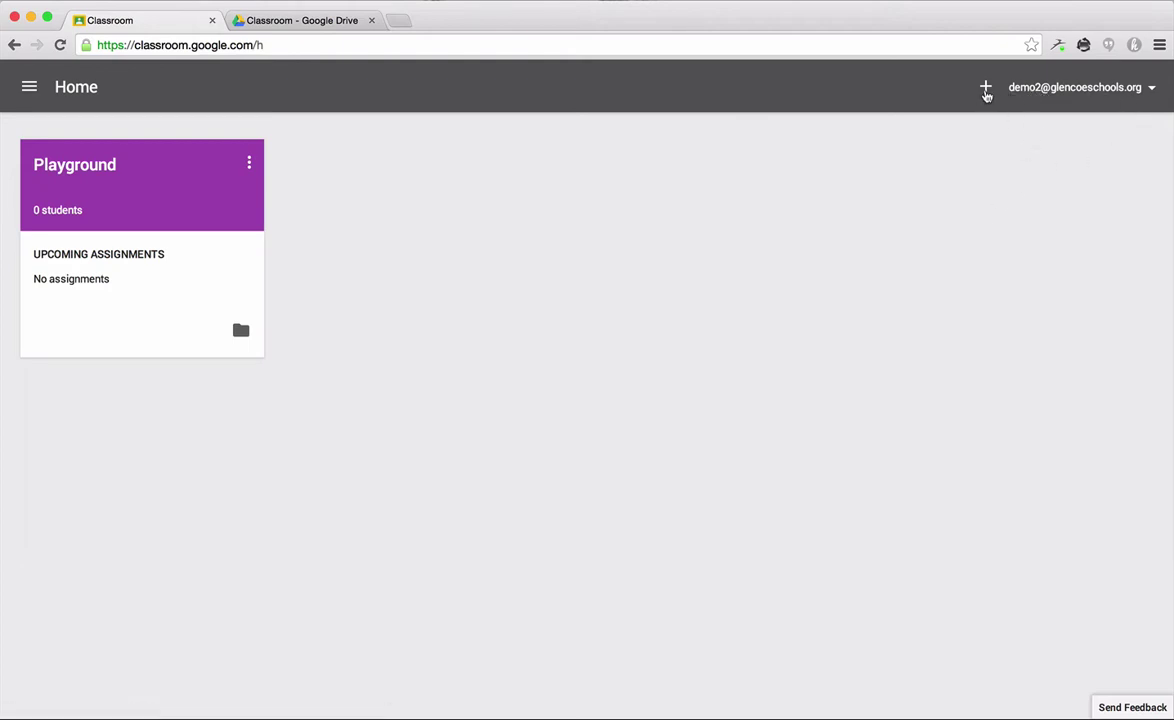
{"action": "left_click", "coordinate": [985, 88]}
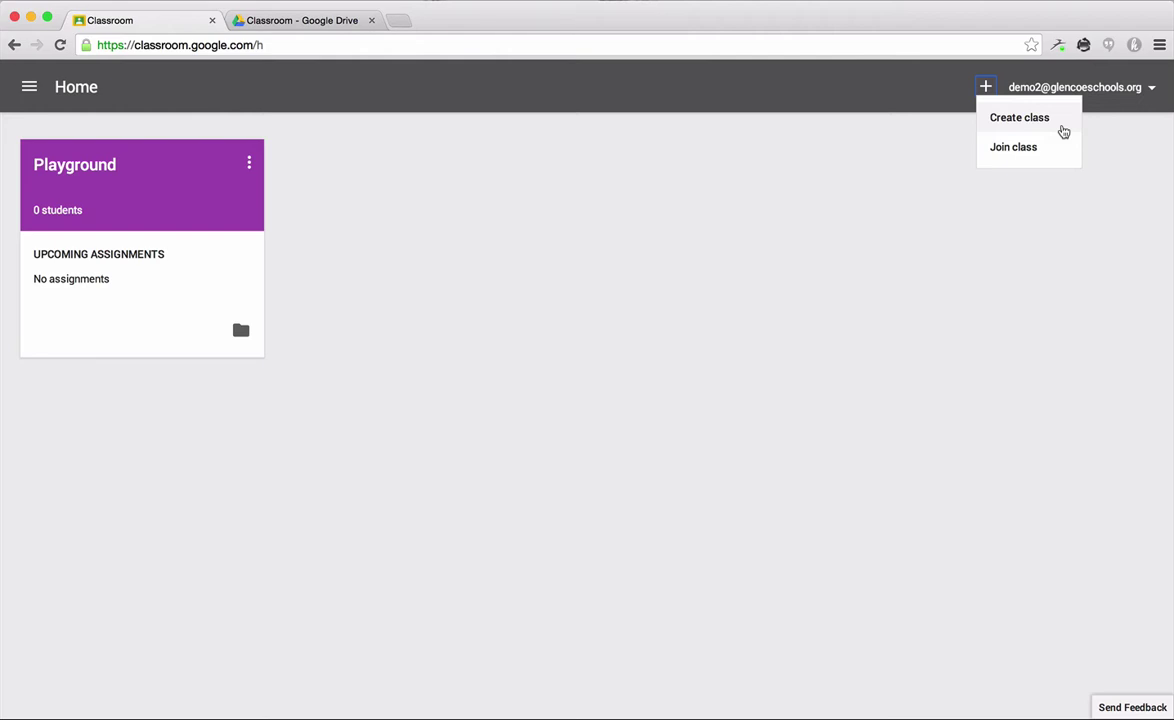
{"action": "left_click", "coordinate": [1048, 127]}
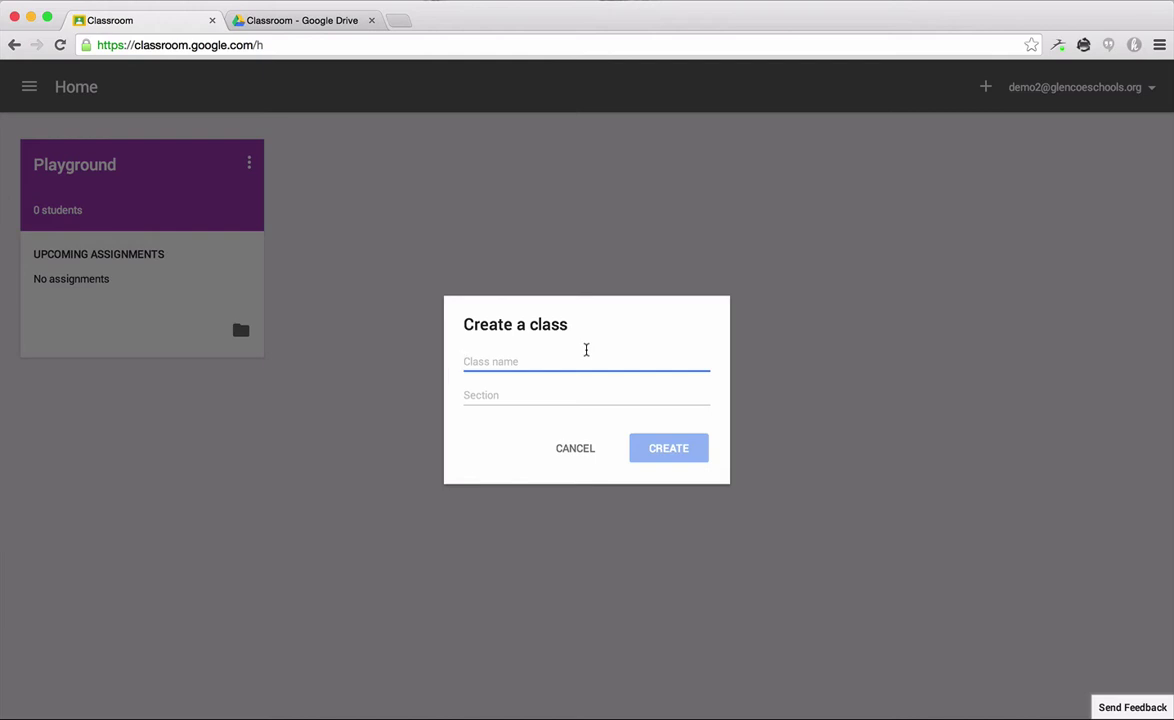
Step: Create a class named '7th Grade Science' with section 'Period 1'
{"action": "type", "text": "Science"}
{"action": "left_click", "coordinate": [465, 361]}
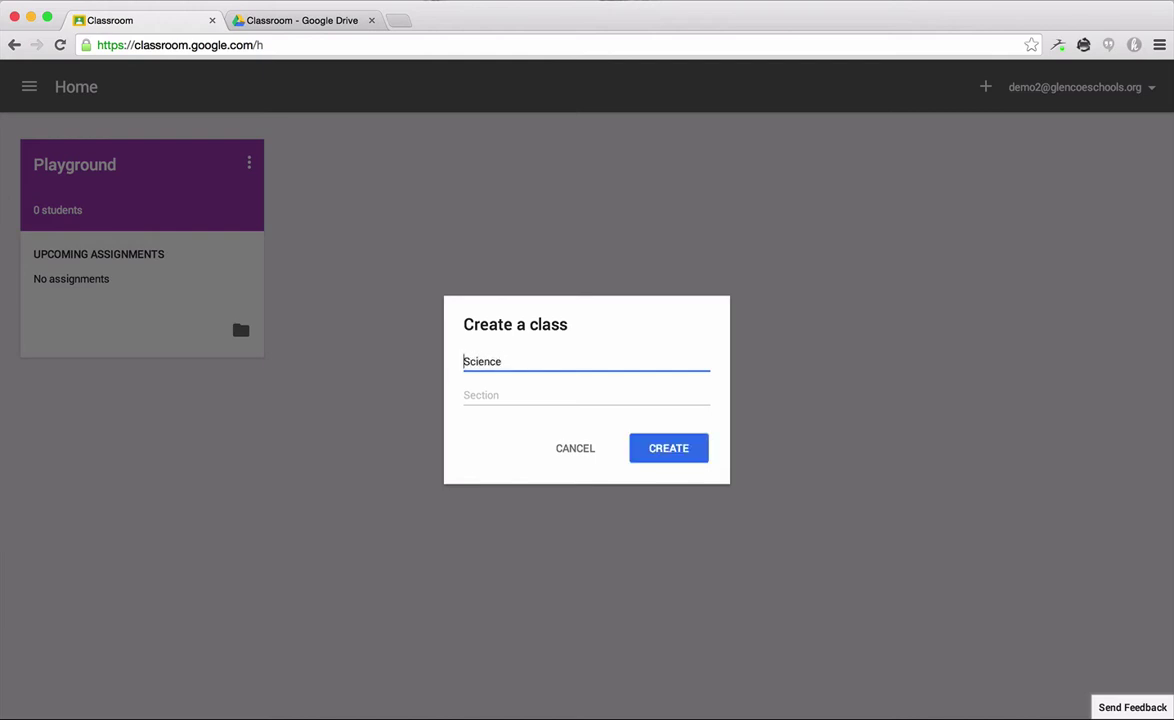
{"action": "type", "text": "7th"}
{"action": "left_click", "coordinate": [561, 393]}
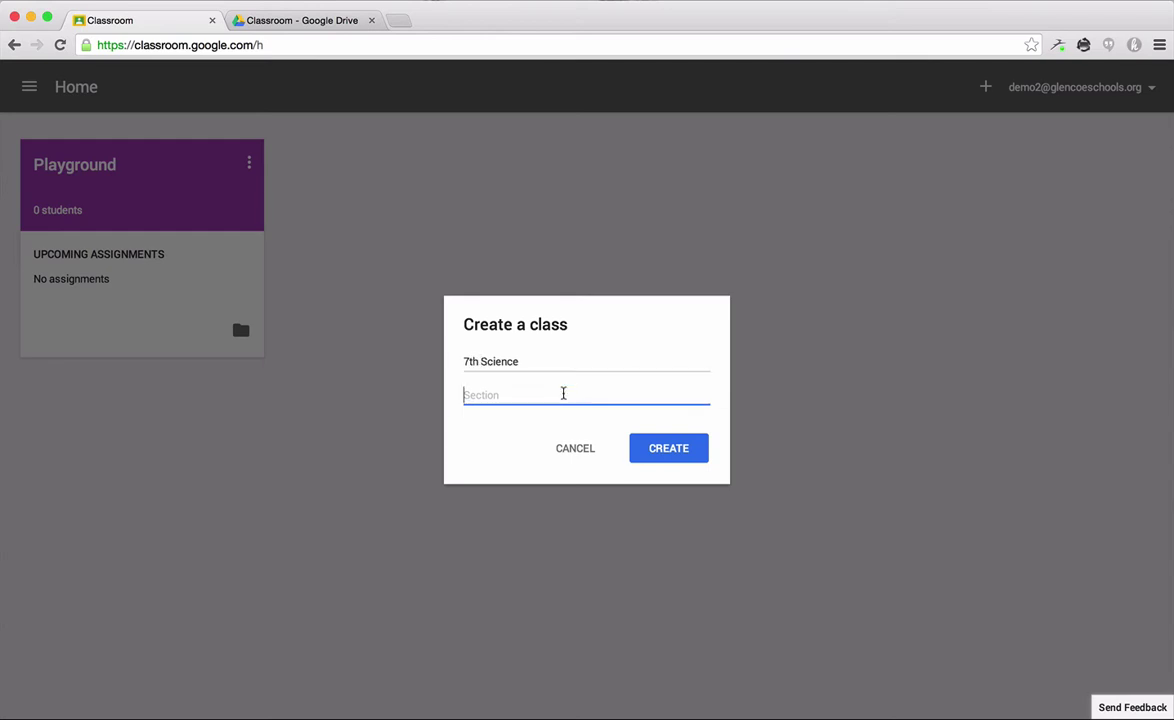
{"action": "left_click", "coordinate": [481, 361]}
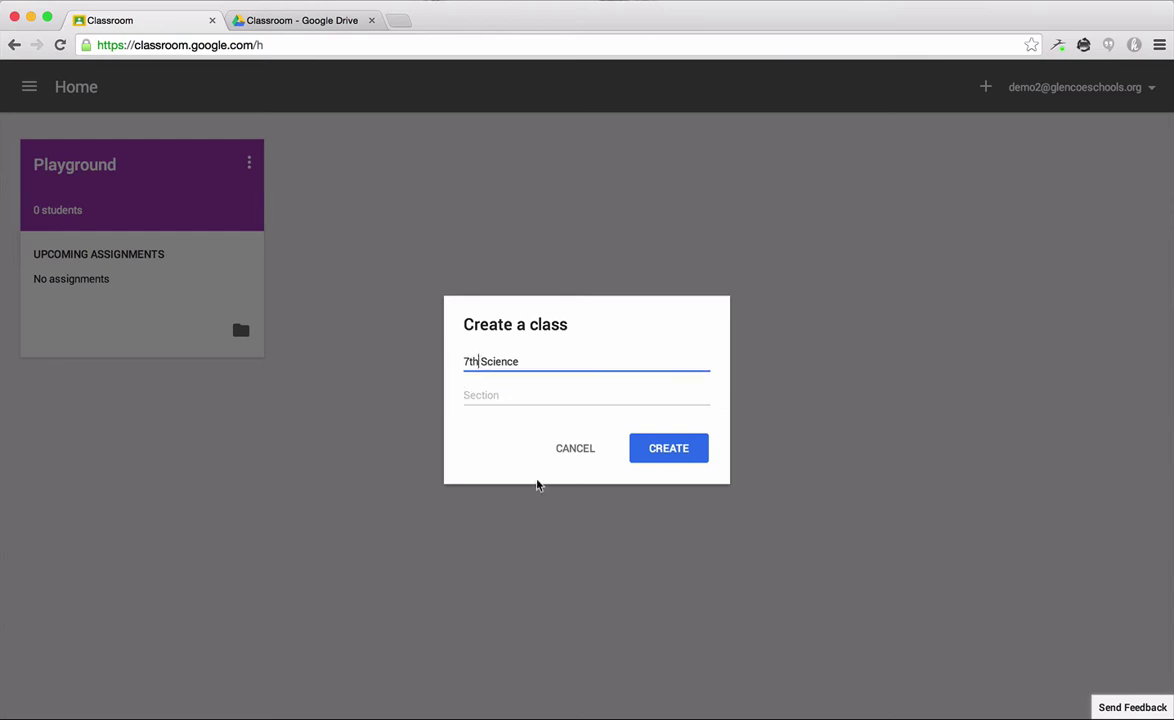
{"action": "type", "text": "Grade"}
{"action": "left_click", "coordinate": [507, 397]}
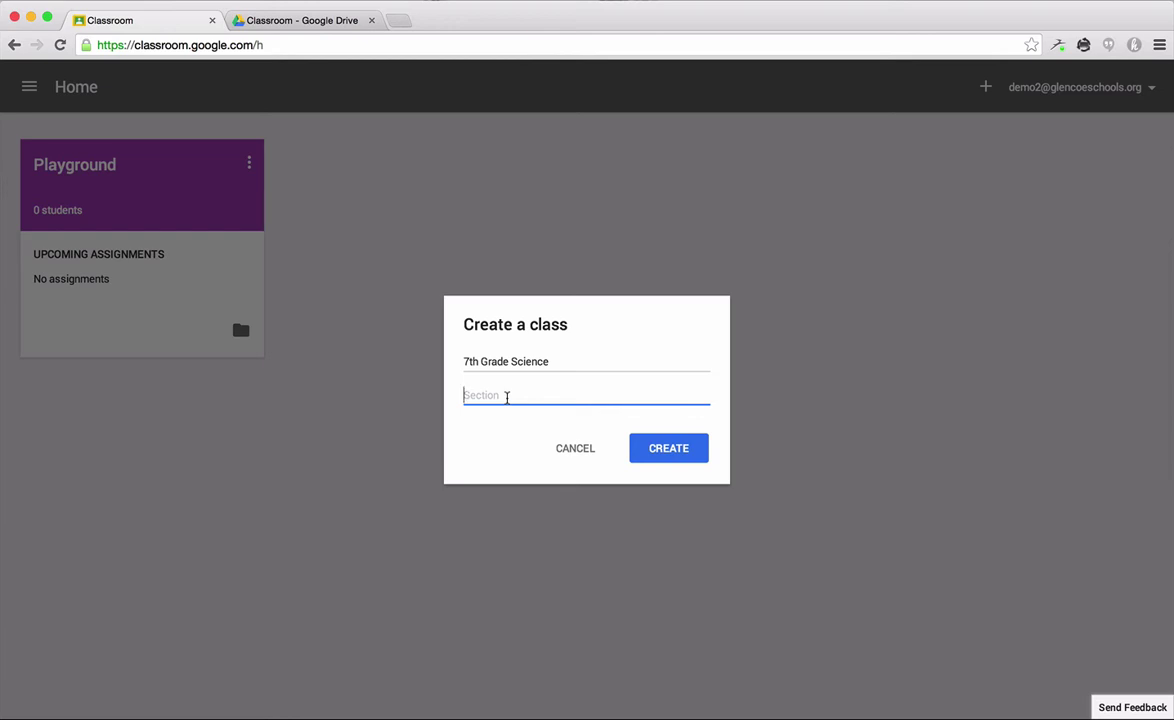
{"action": "type", "text": "Period 1"}
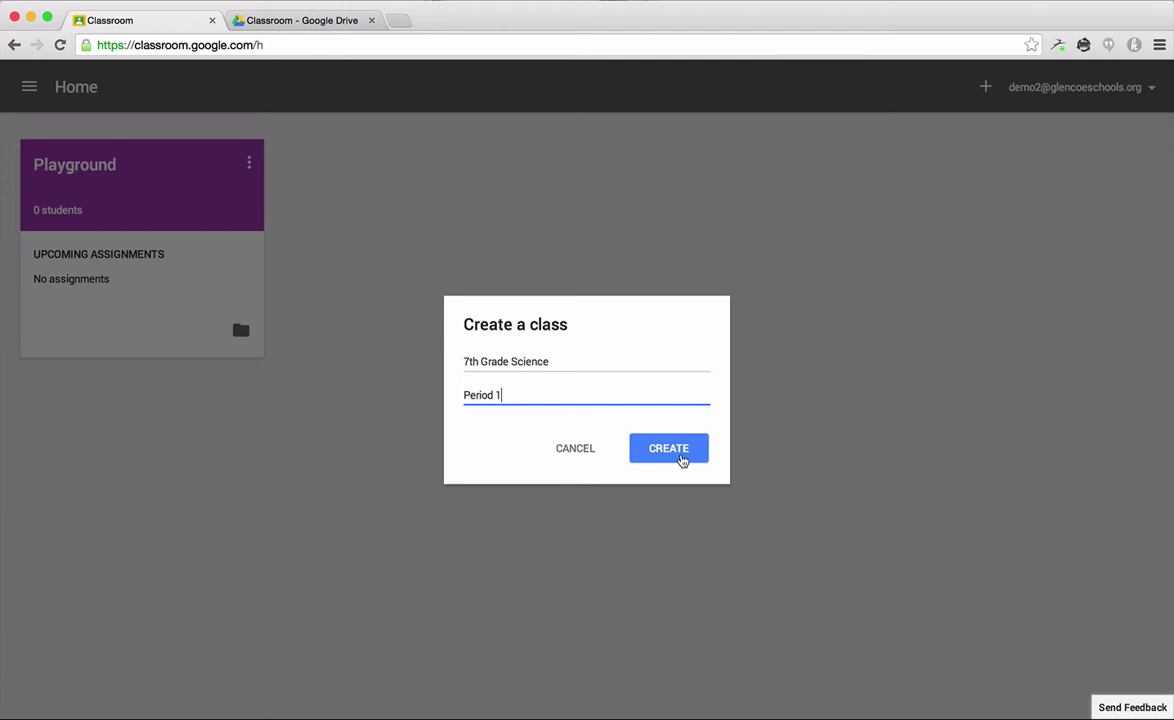
{"action": "left_click", "coordinate": [680, 455]}
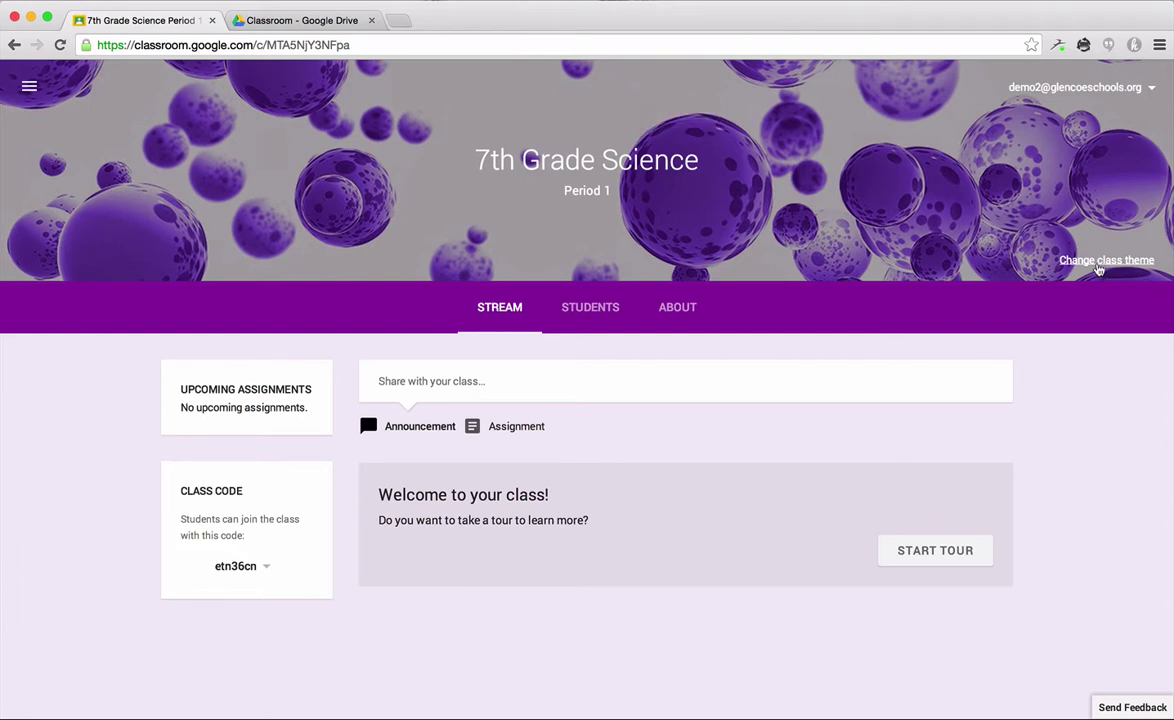
Step: Apply the painted-hands banner theme to 7th Grade Science, then return to Home
{"action": "left_click", "coordinate": [1091, 262]}
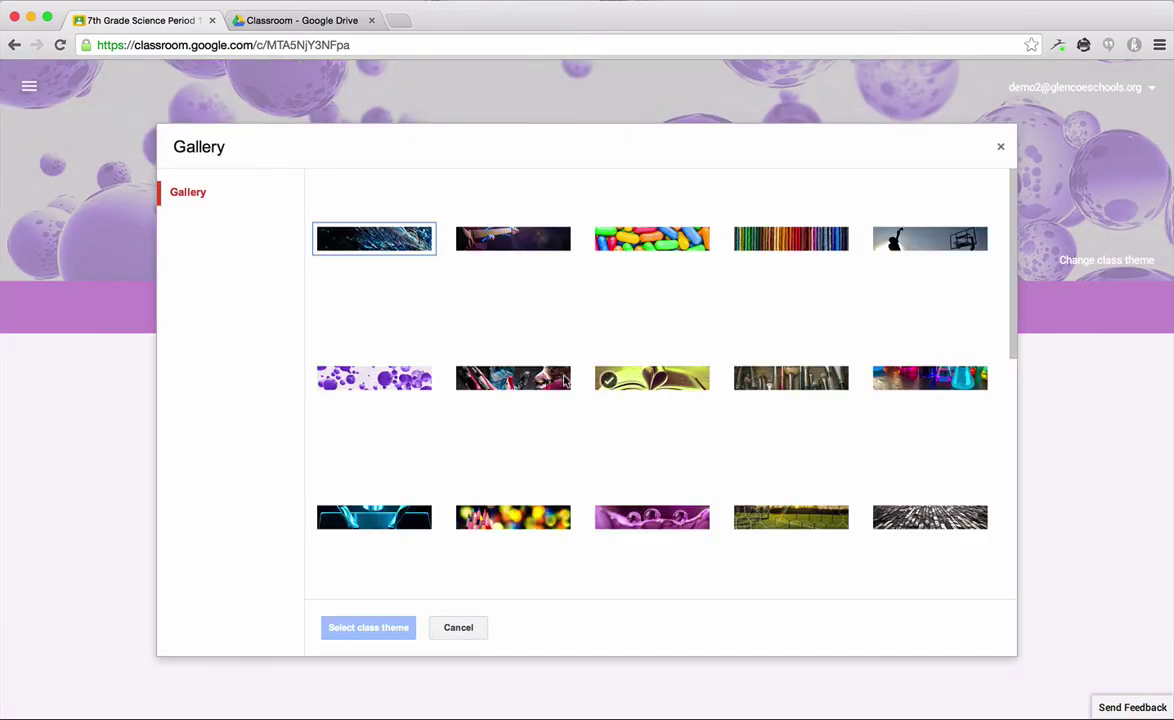
{"action": "left_click", "coordinate": [543, 382]}
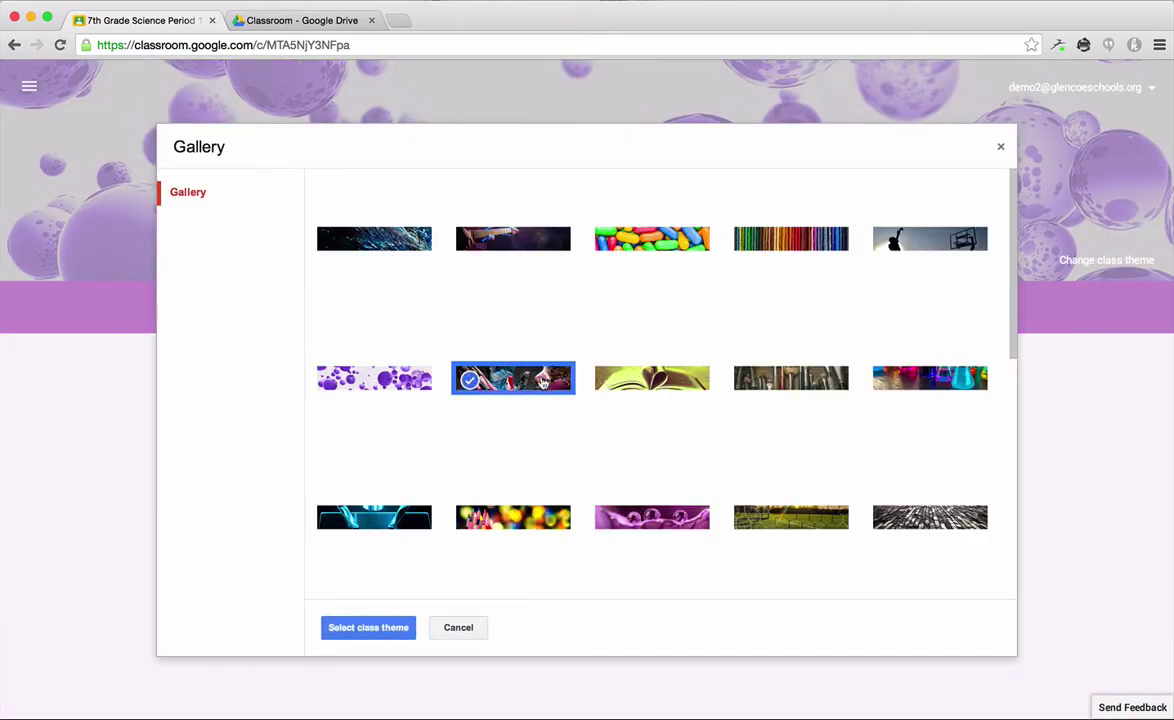
{"action": "left_click", "coordinate": [374, 629]}
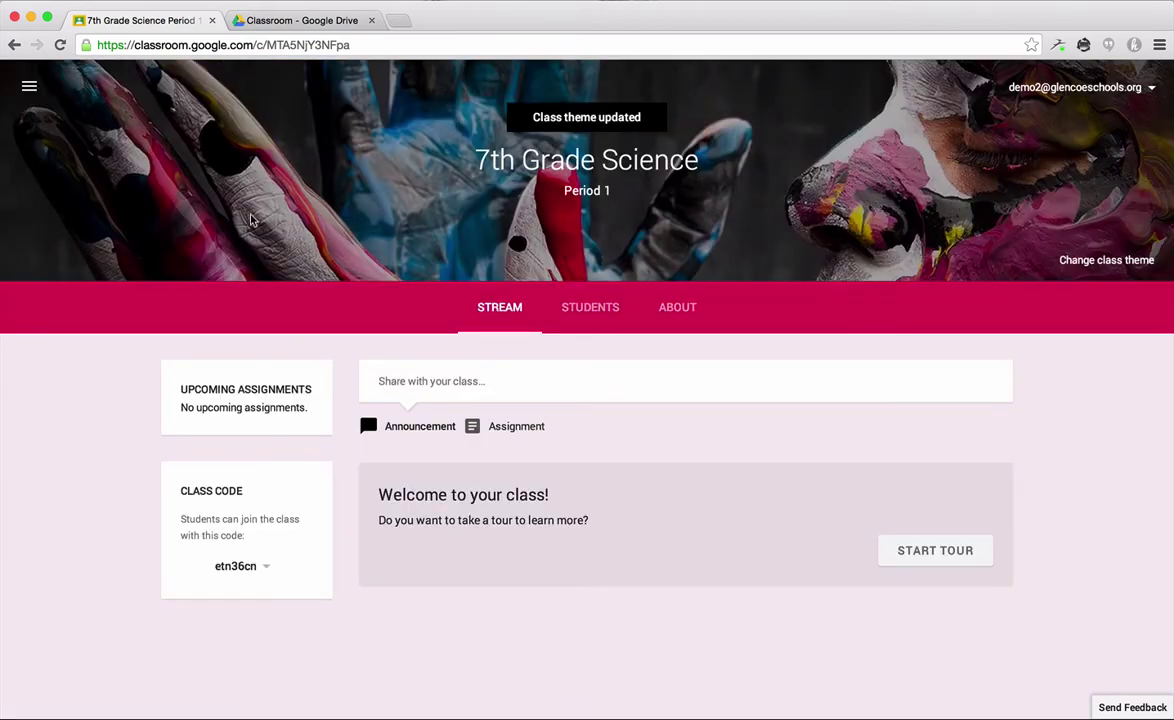
{"action": "left_click", "coordinate": [28, 88]}
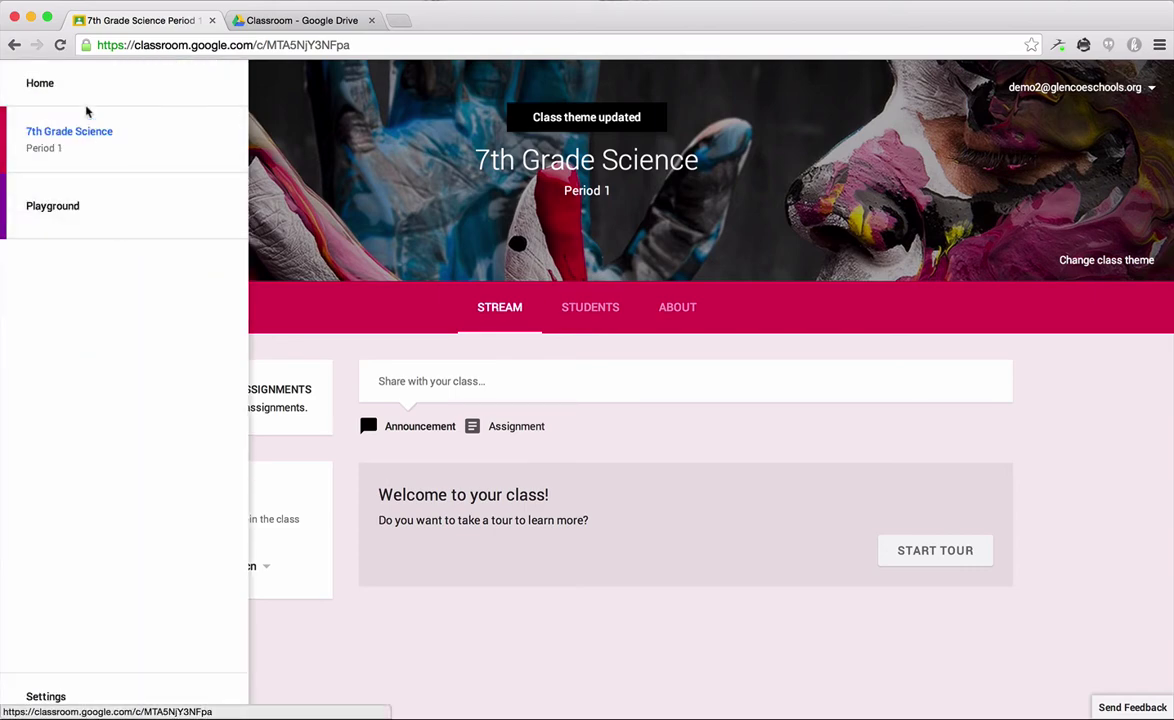
{"action": "left_click", "coordinate": [45, 96]}
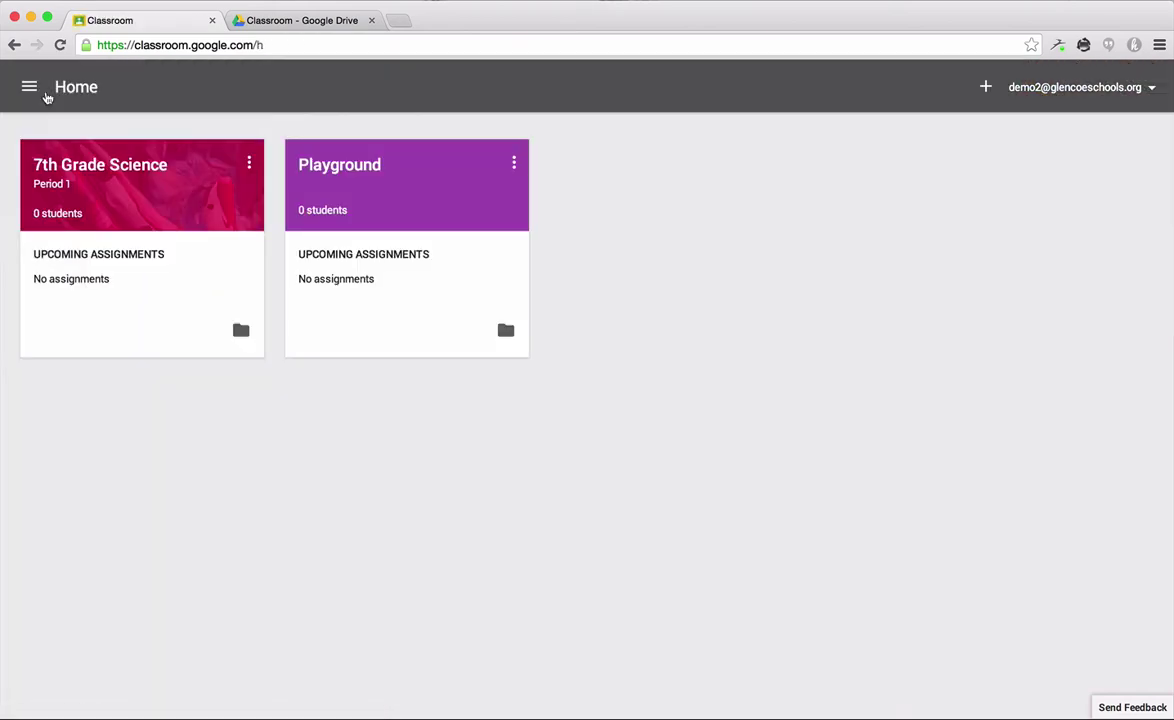
Step: Open the 7th Grade Science class card from Home
{"action": "left_click", "coordinate": [98, 164]}
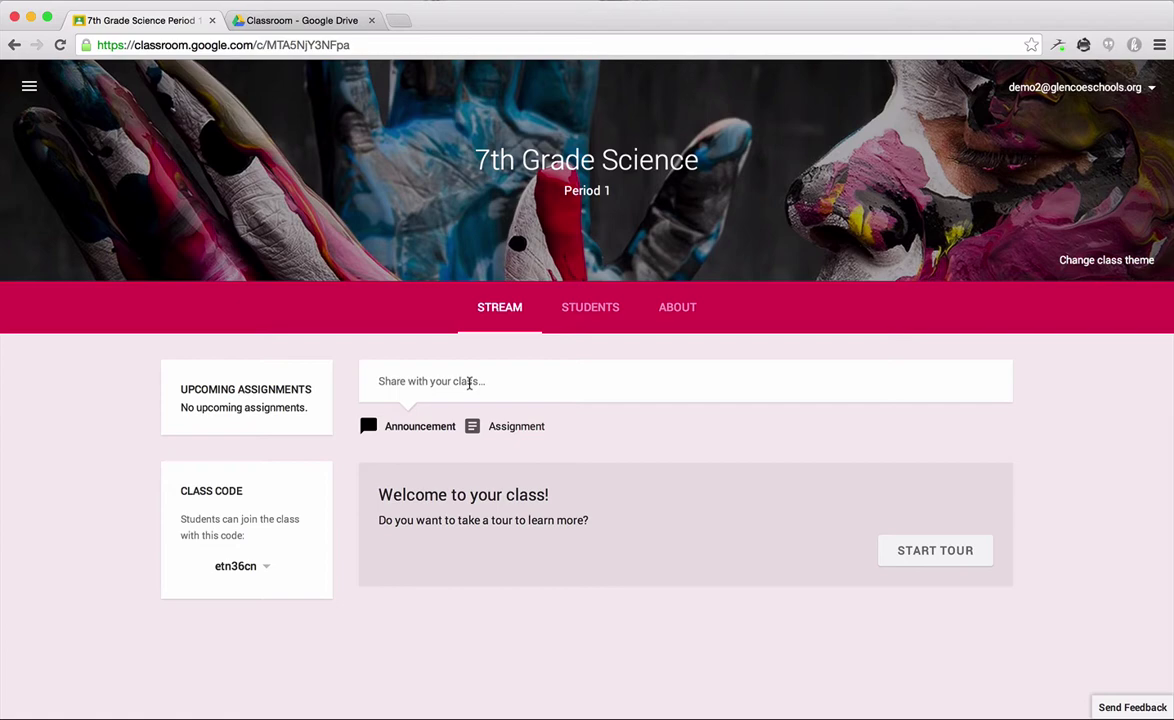
Step: Post a 'Hello!' announcement to the class stream
{"action": "left_click", "coordinate": [469, 382]}
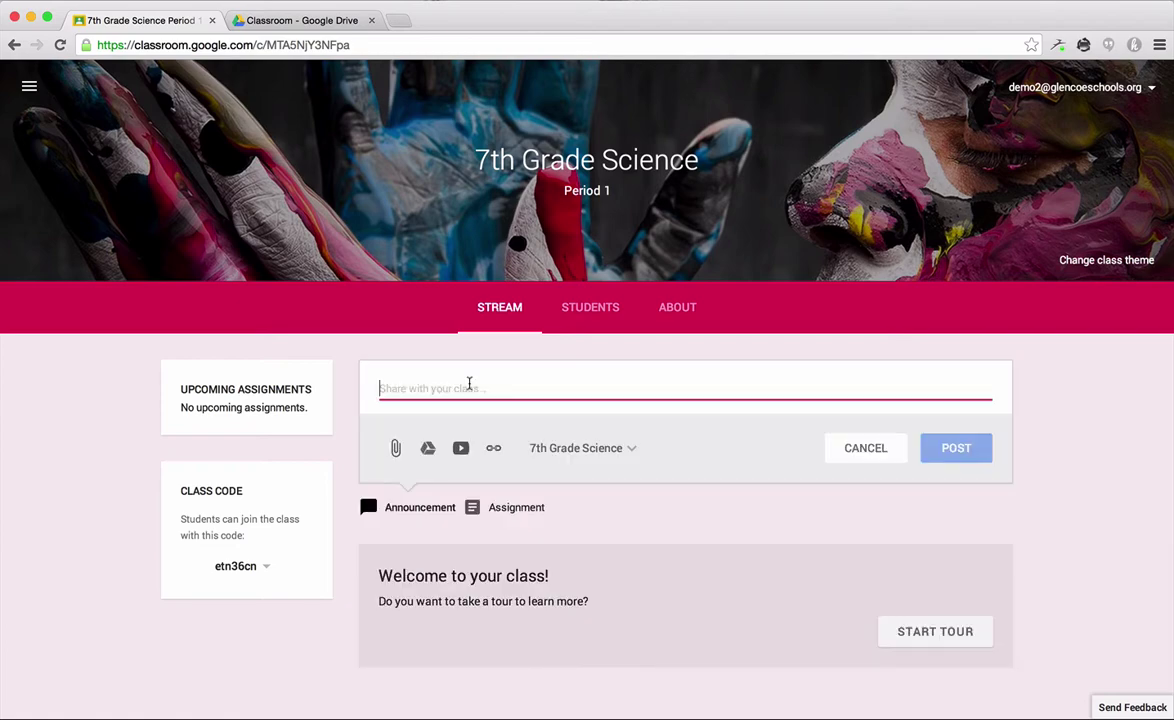
{"action": "type", "text": "Hello!"}
{"action": "left_click", "coordinate": [937, 452]}
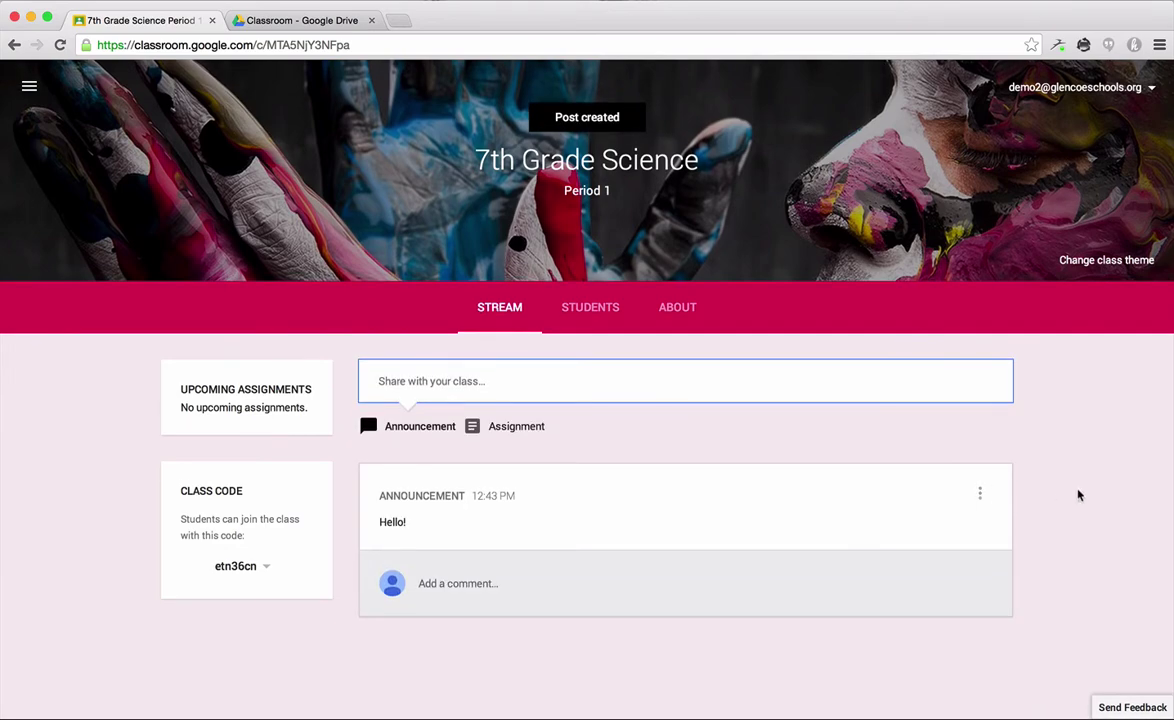
Step: Delete the Hello! announcement from the stream
{"action": "left_click", "coordinate": [983, 505]}
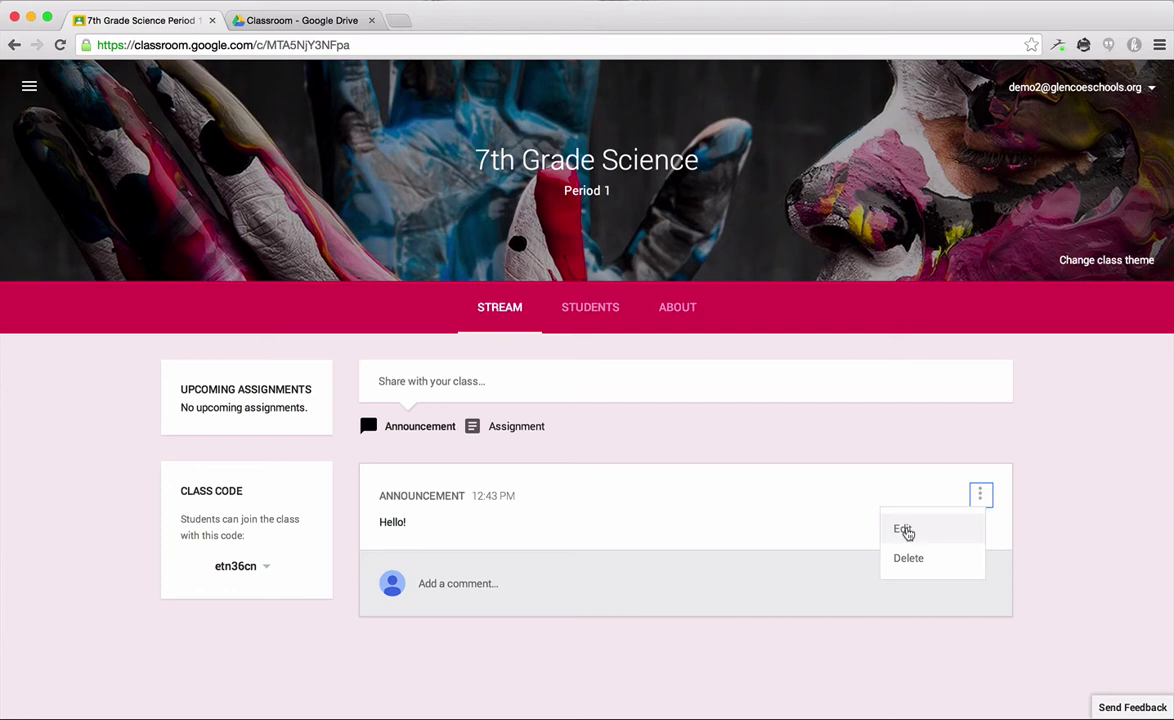
{"action": "left_click", "coordinate": [914, 558]}
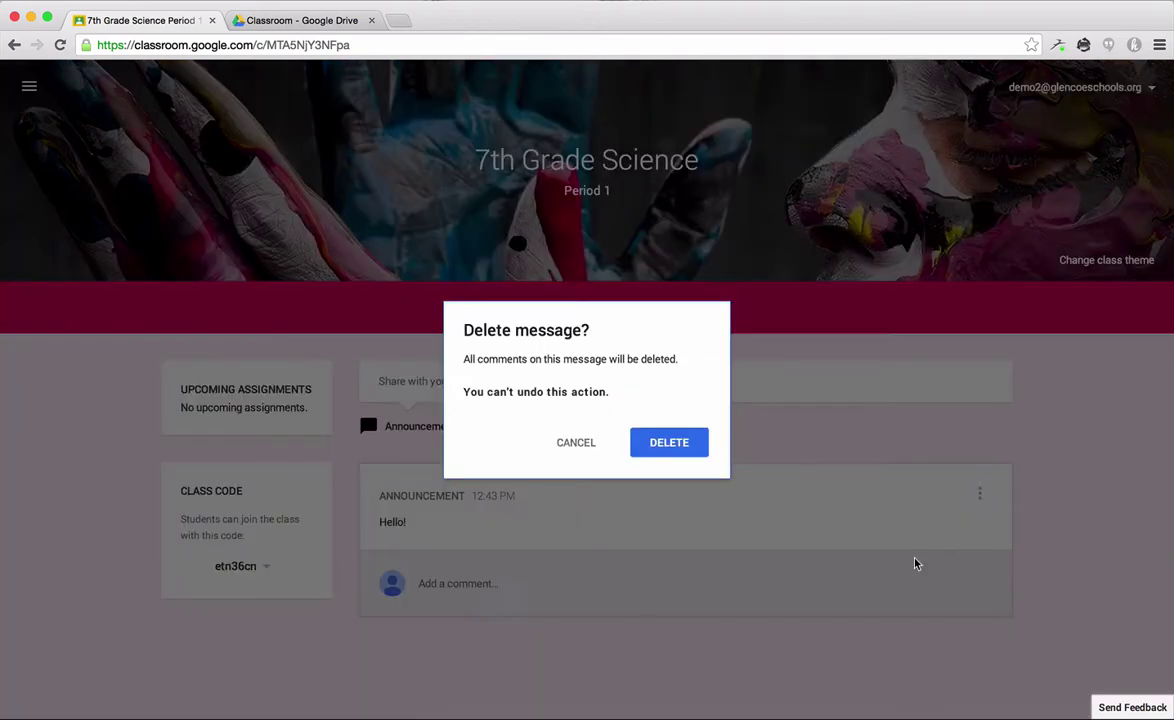
{"action": "left_click", "coordinate": [672, 450]}
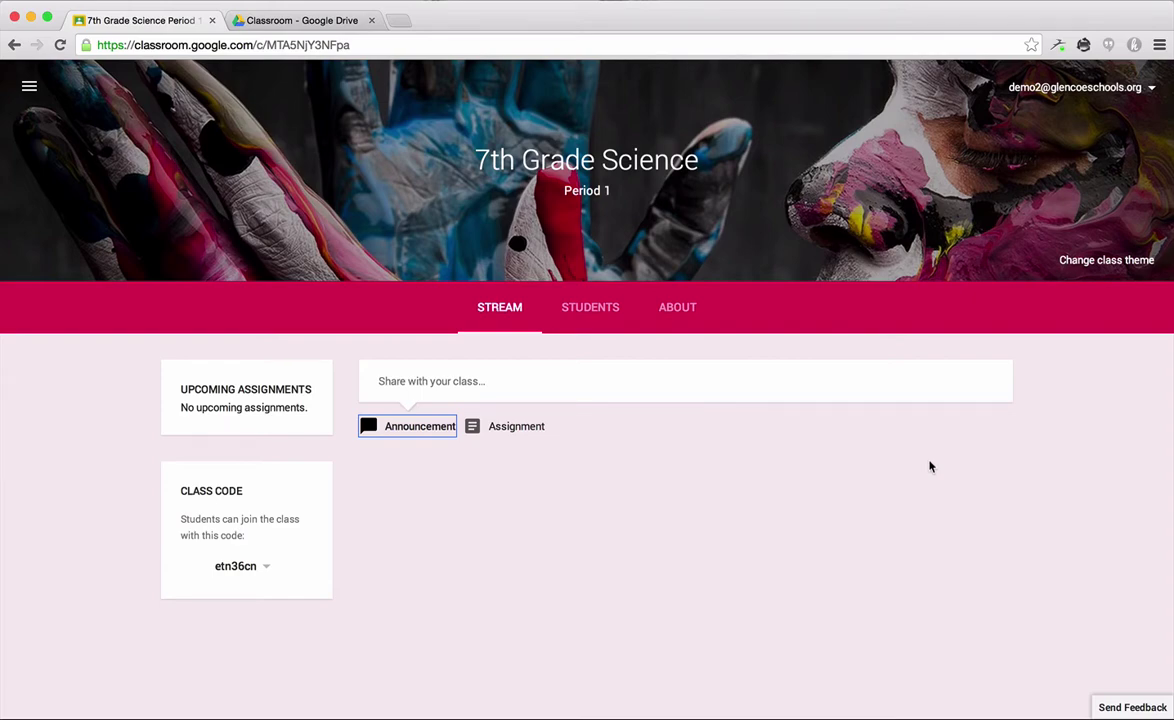
Step: From the Students tab, search 'demo' and invite the first three matching students
{"action": "left_click", "coordinate": [591, 309]}
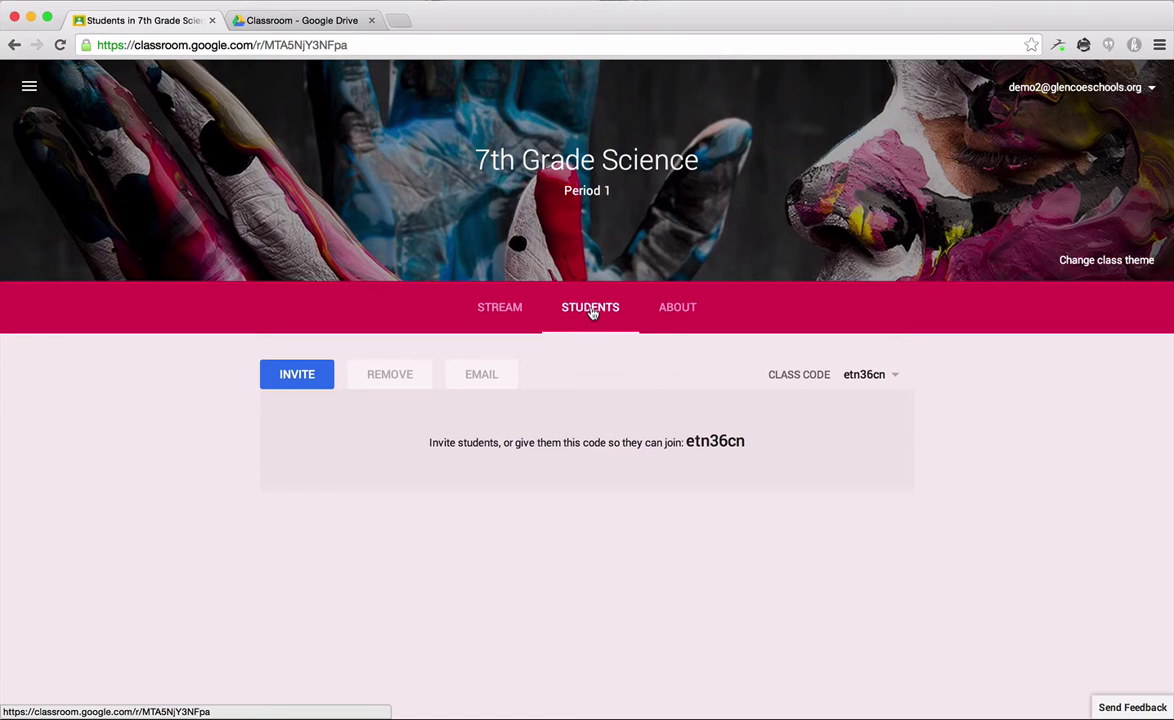
{"action": "left_click", "coordinate": [293, 382]}
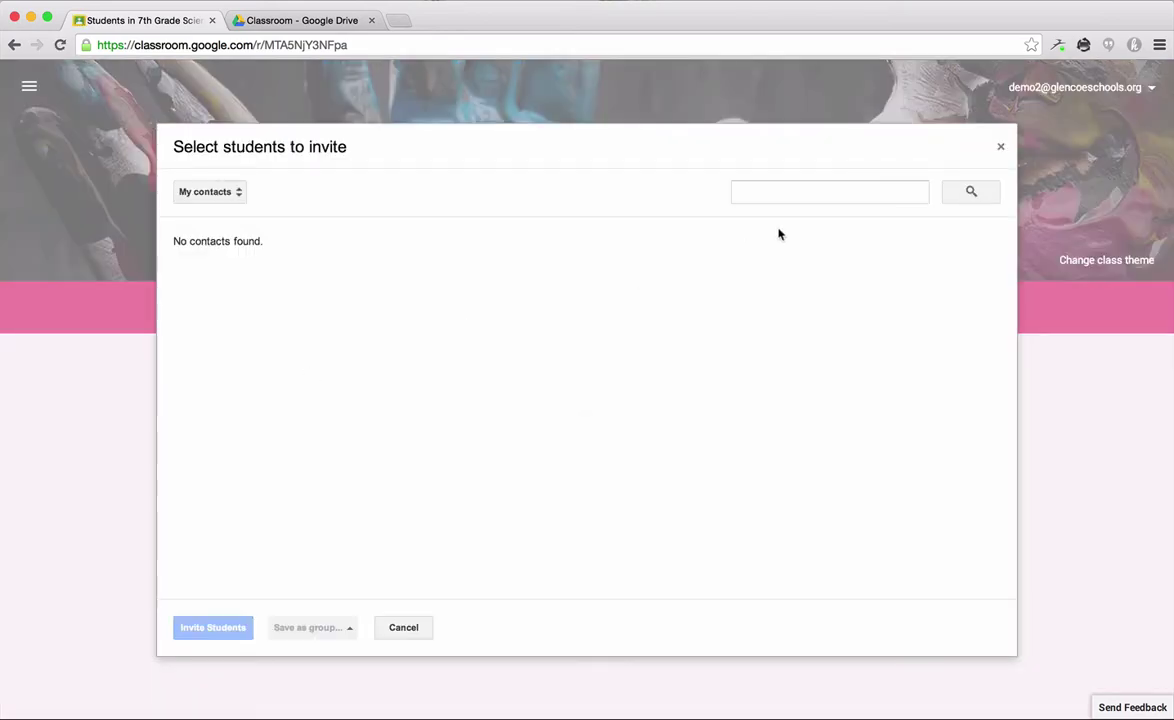
{"action": "left_click", "coordinate": [760, 187]}
{"action": "type", "text": "demo"}
{"action": "key", "text": "Return"}
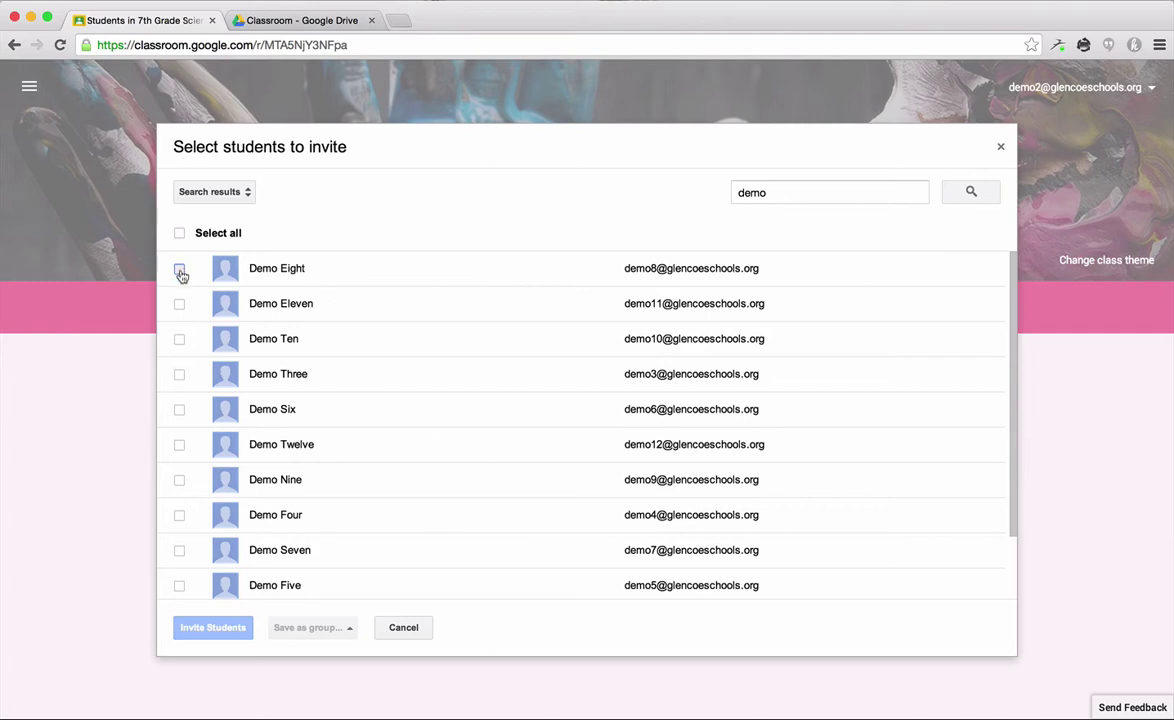
{"action": "left_click", "coordinate": [179, 268]}
{"action": "left_click", "coordinate": [179, 303]}
{"action": "left_click", "coordinate": [179, 338]}
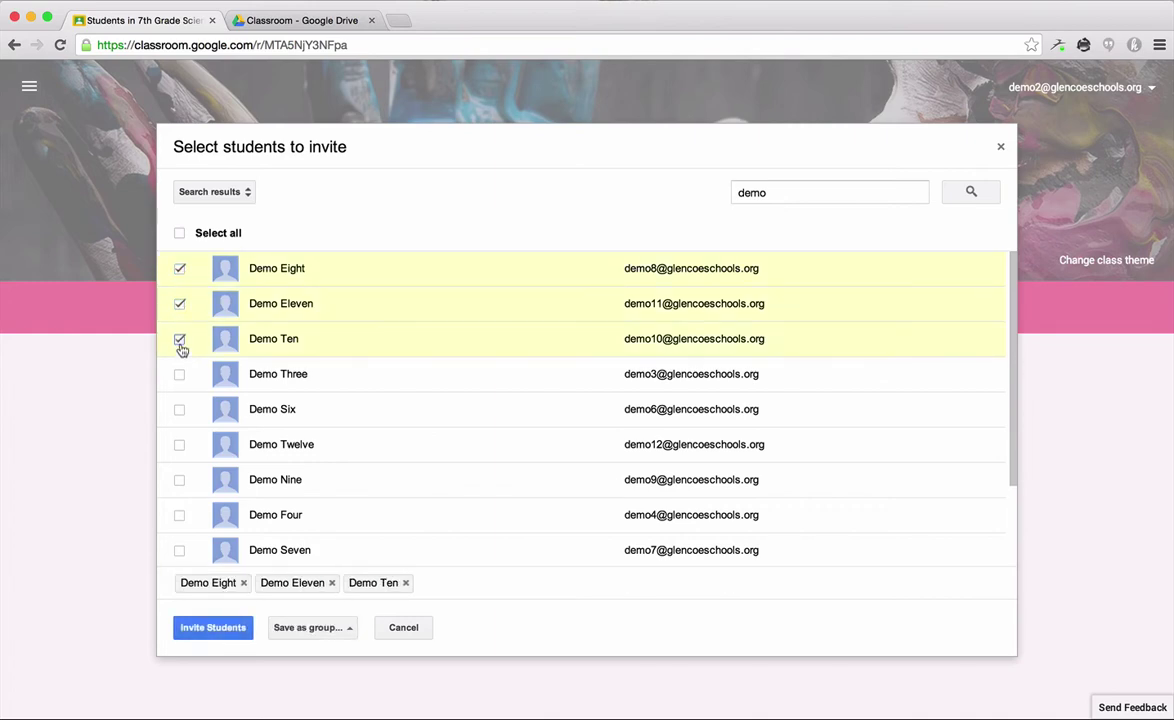
{"action": "left_click", "coordinate": [210, 632]}
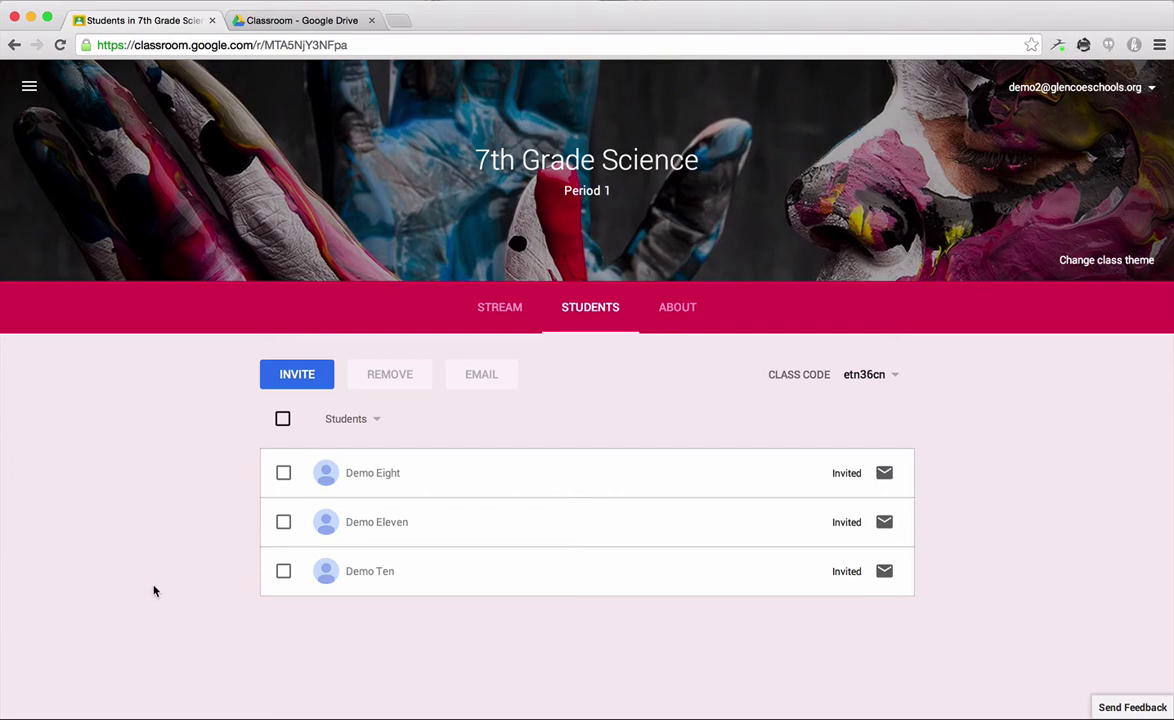
Step: Uninvite the second invited student and disable the class code
{"action": "left_click", "coordinate": [283, 521]}
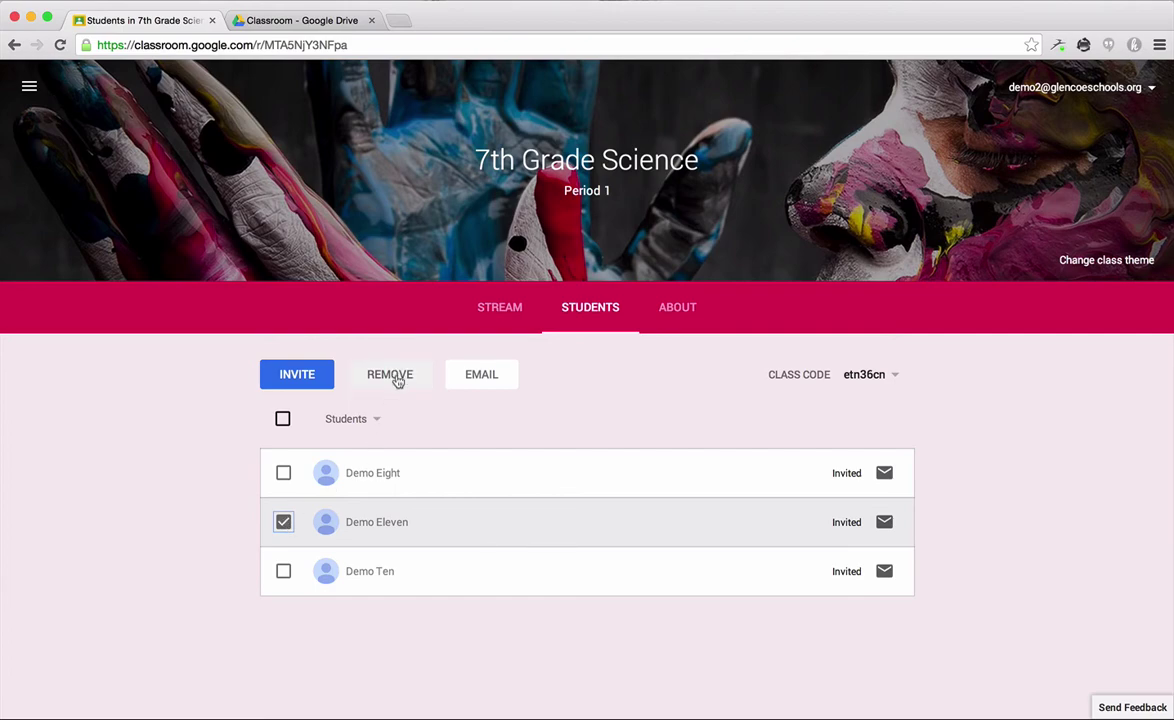
{"action": "left_click", "coordinate": [392, 376]}
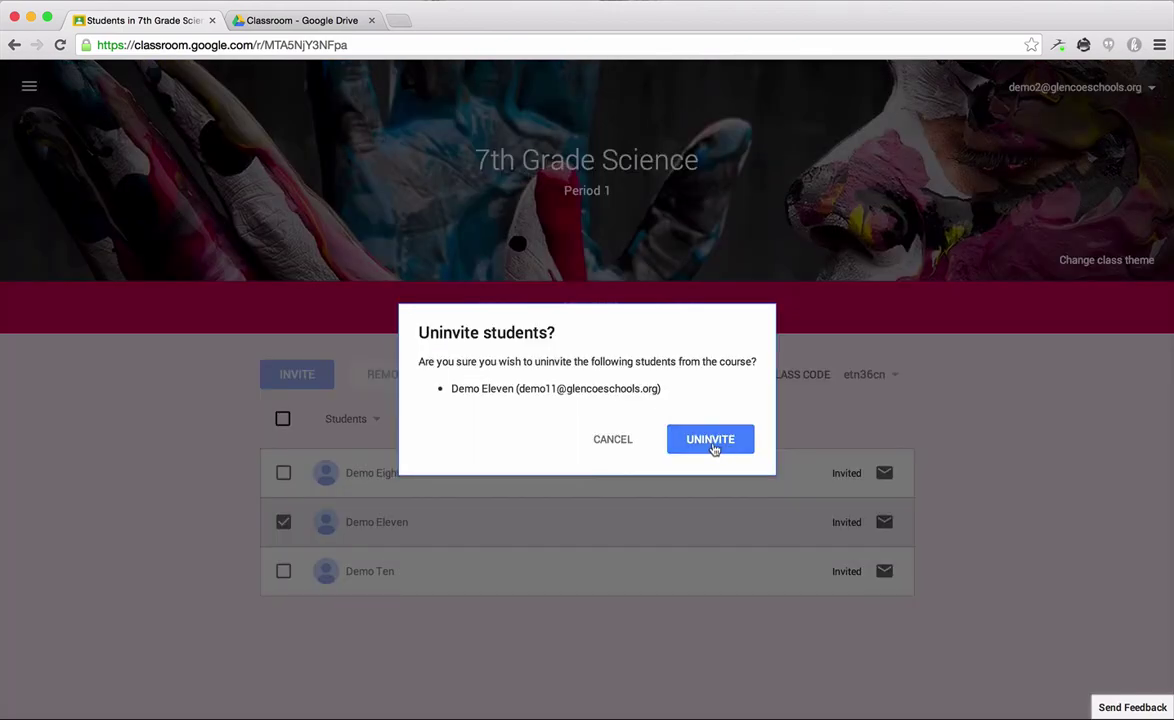
{"action": "left_click", "coordinate": [711, 441]}
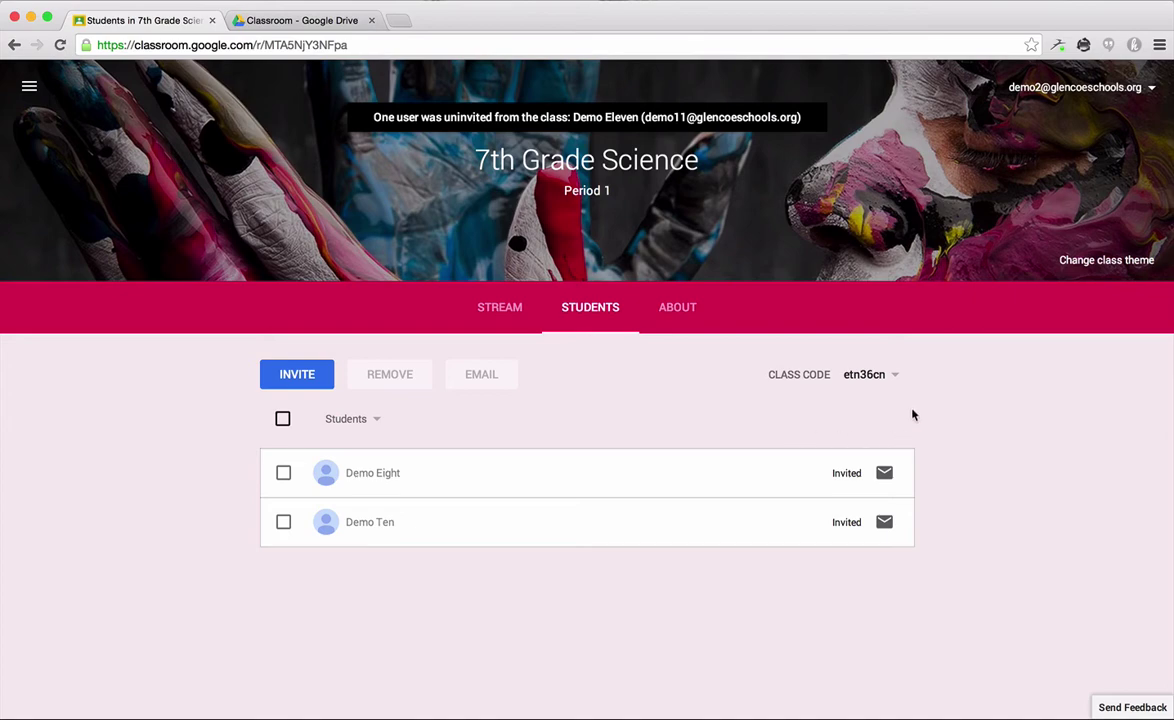
{"action": "left_click", "coordinate": [894, 376]}
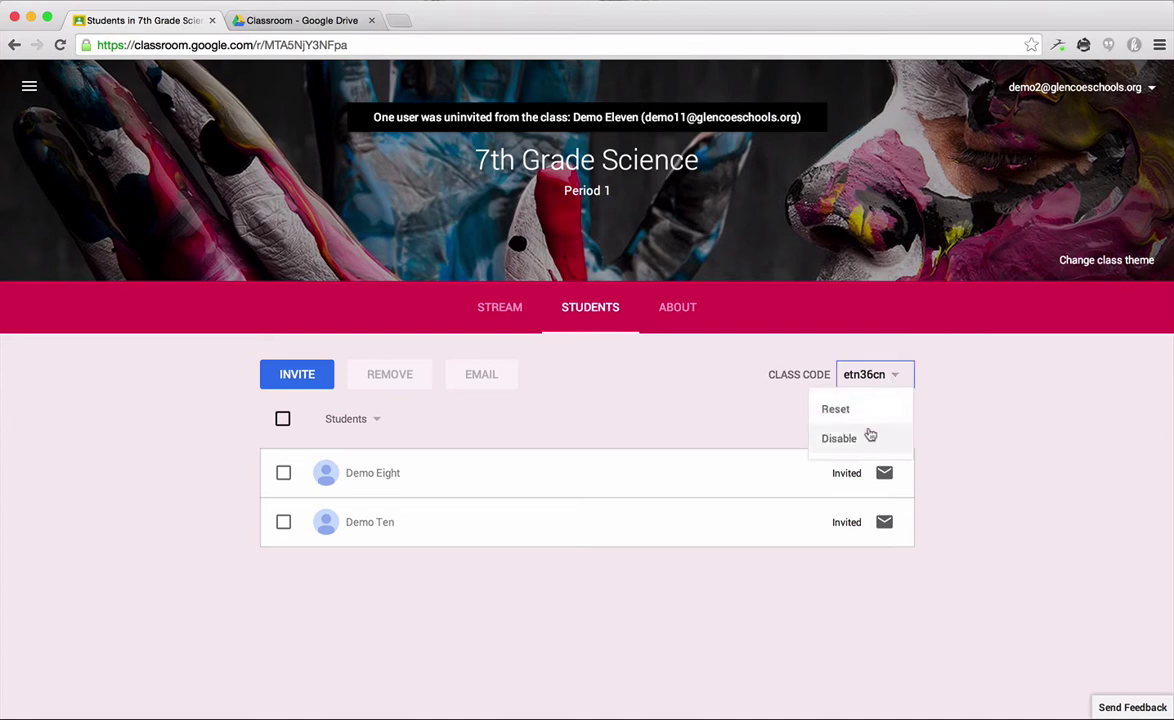
{"action": "left_click", "coordinate": [868, 437]}
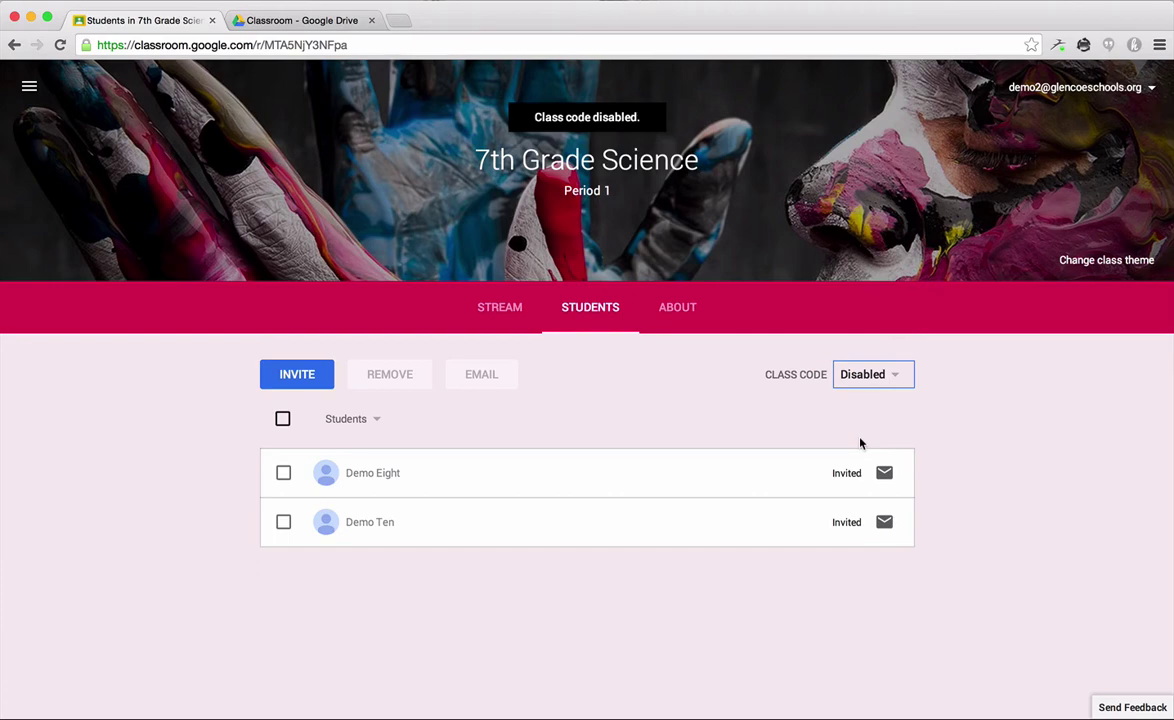
Step: Enter '7th Grade Science' as the About-page title and save the course information
{"action": "left_click", "coordinate": [680, 331]}
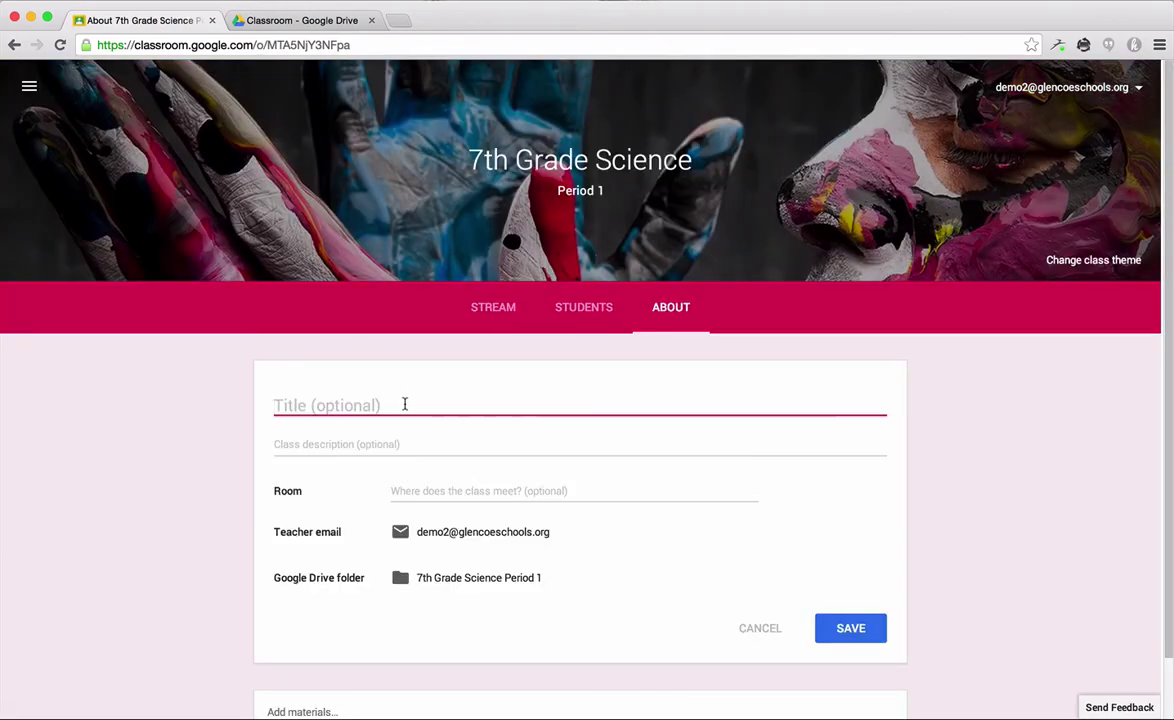
{"action": "type", "text": "7th Grade"}
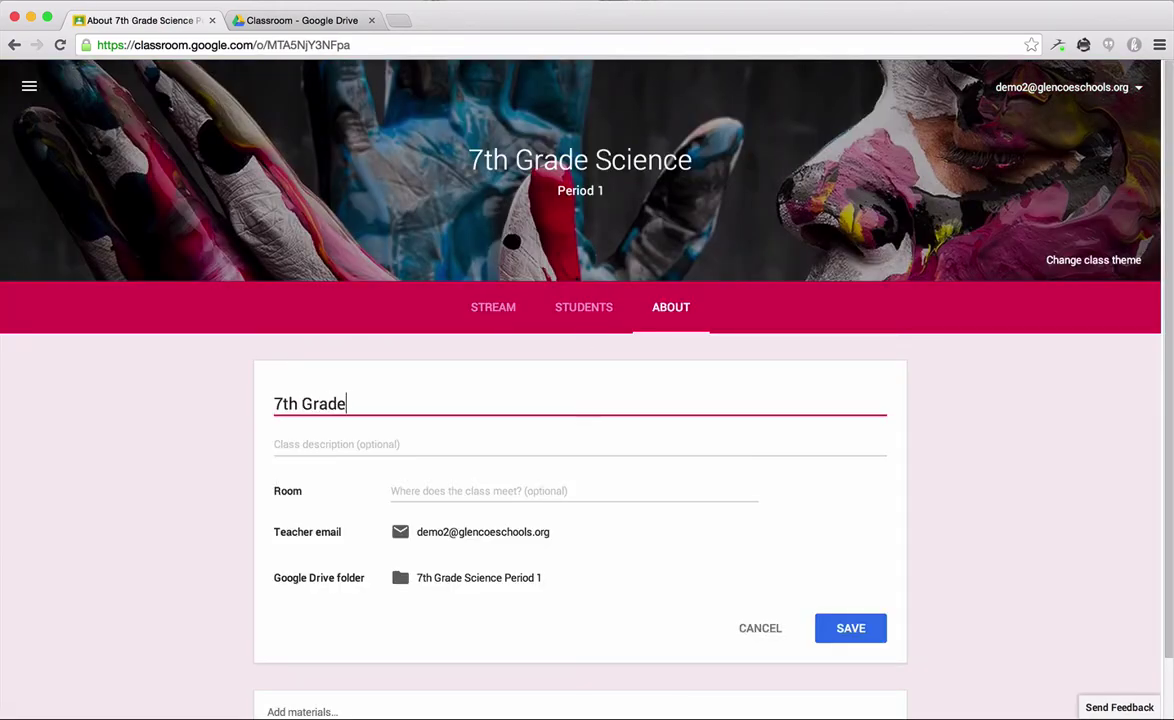
{"action": "type", "text": " Science"}
{"action": "left_click", "coordinate": [370, 446]}
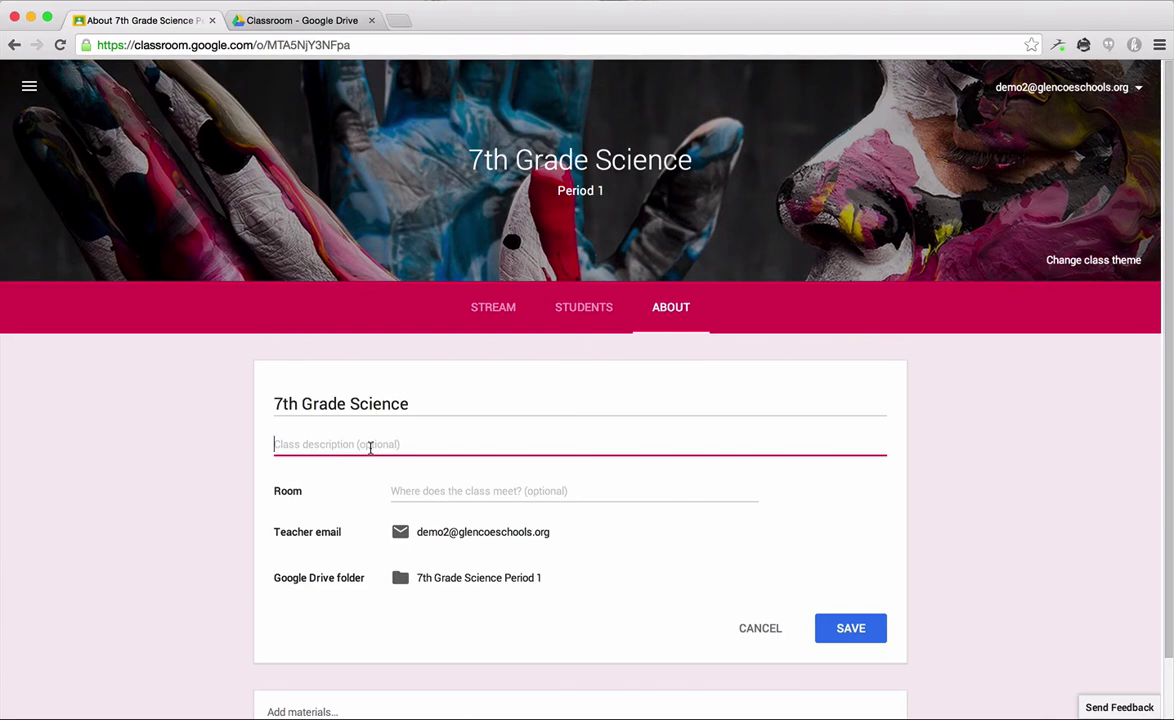
{"action": "left_click", "coordinate": [458, 487]}
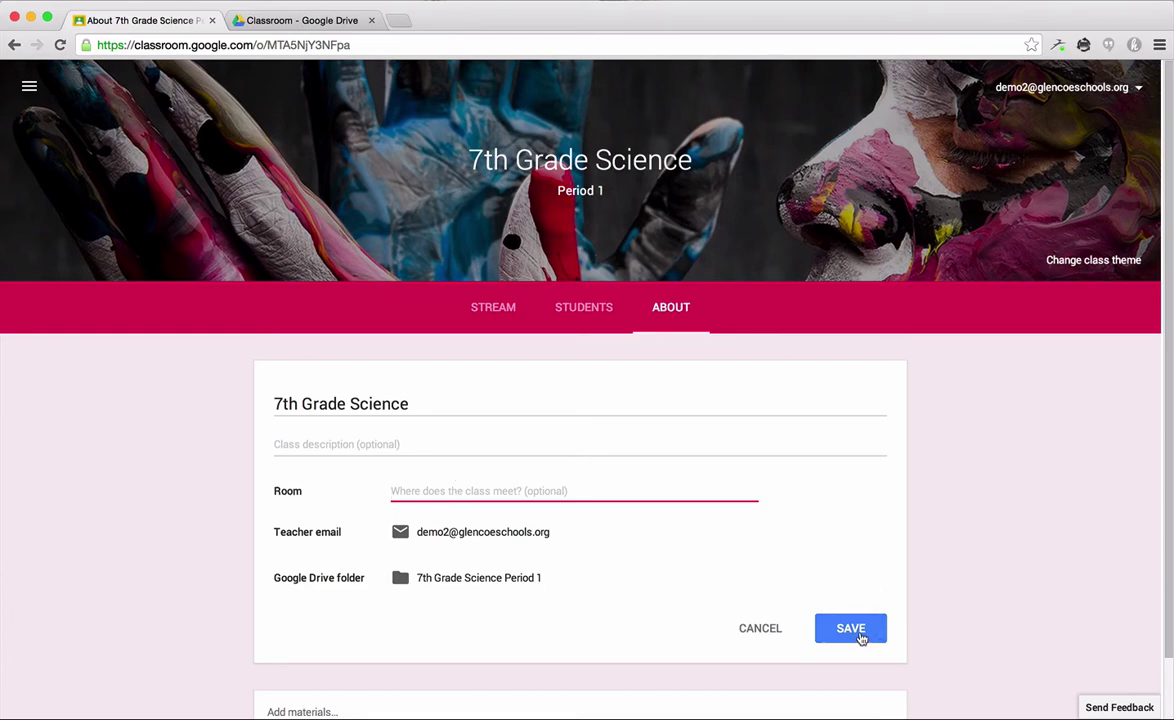
{"action": "left_click", "coordinate": [852, 639]}
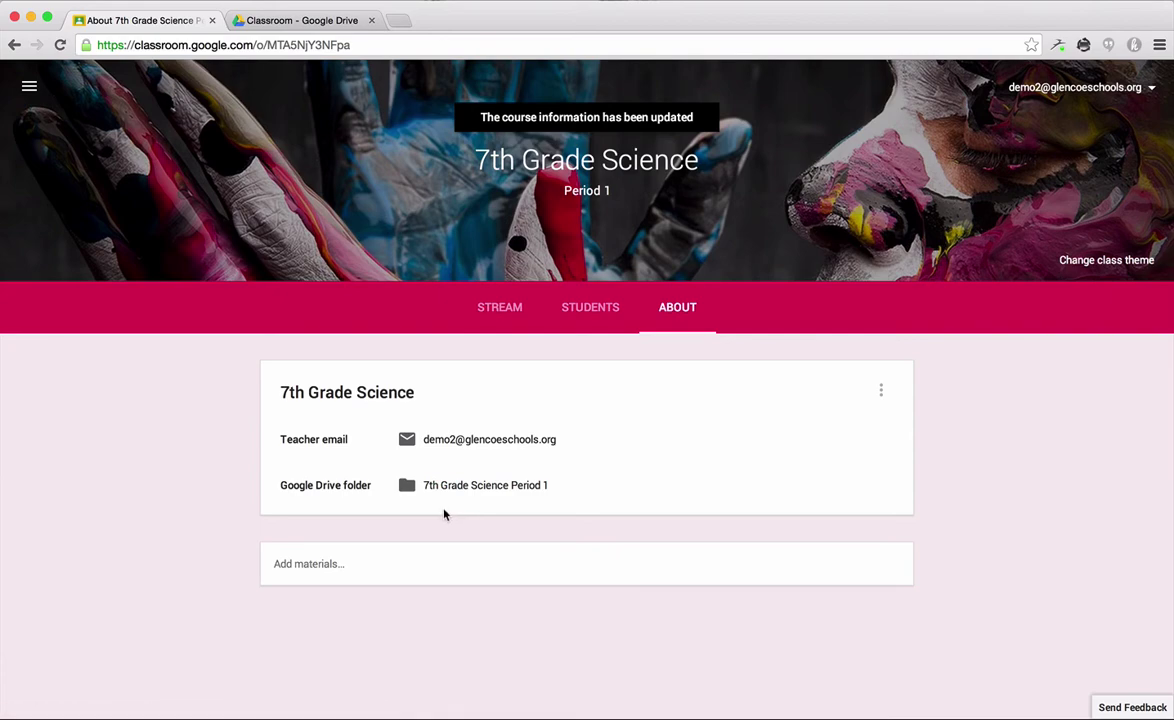
Step: In Drive, open My Drive > Classroom > 7th Grade Science Period 1, then return to Classroom
{"action": "left_click", "coordinate": [268, 20]}
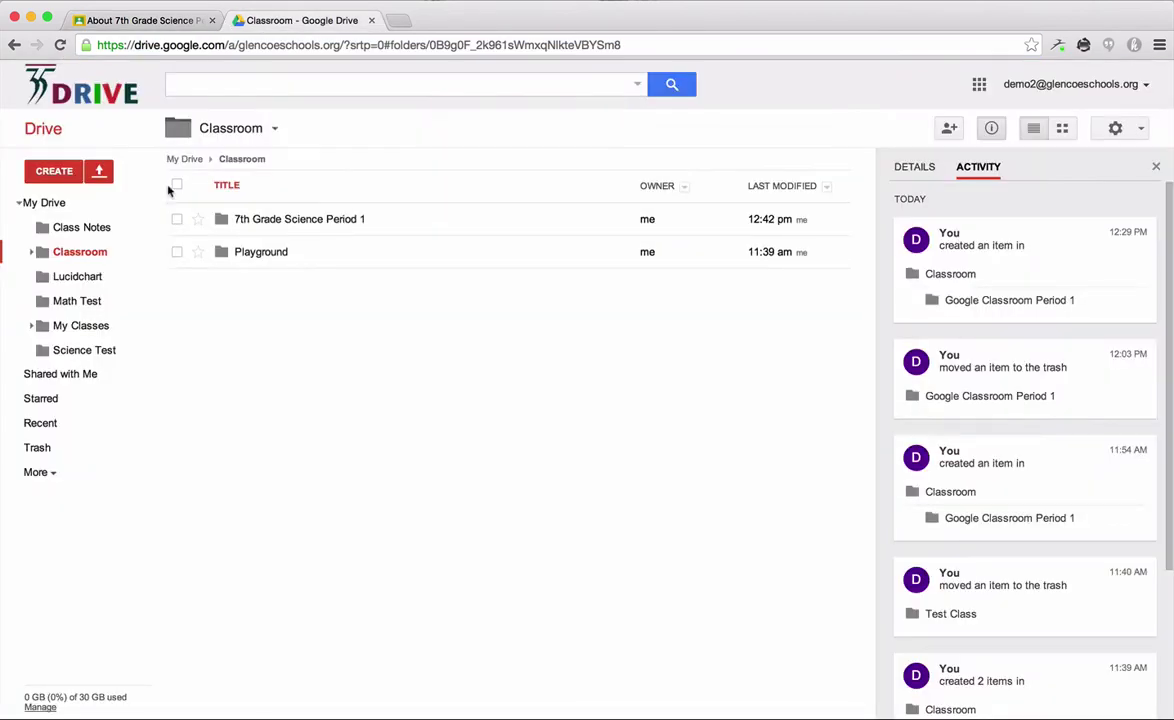
{"action": "left_click", "coordinate": [52, 203]}
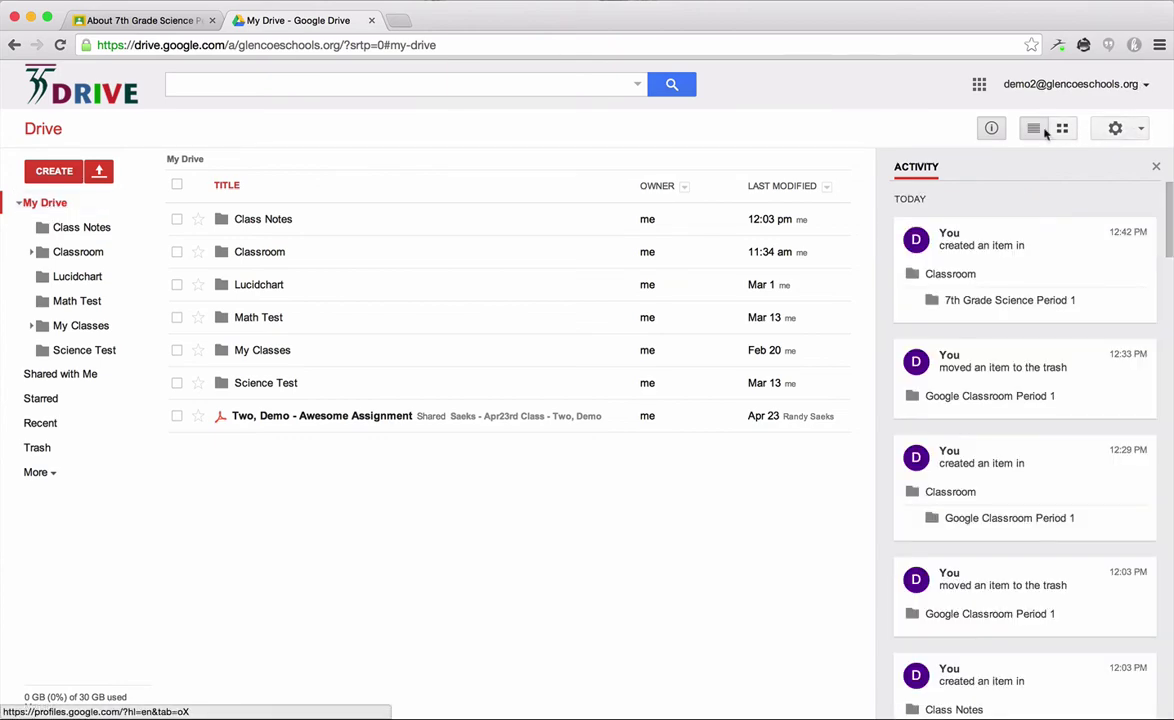
{"action": "left_click", "coordinate": [993, 130]}
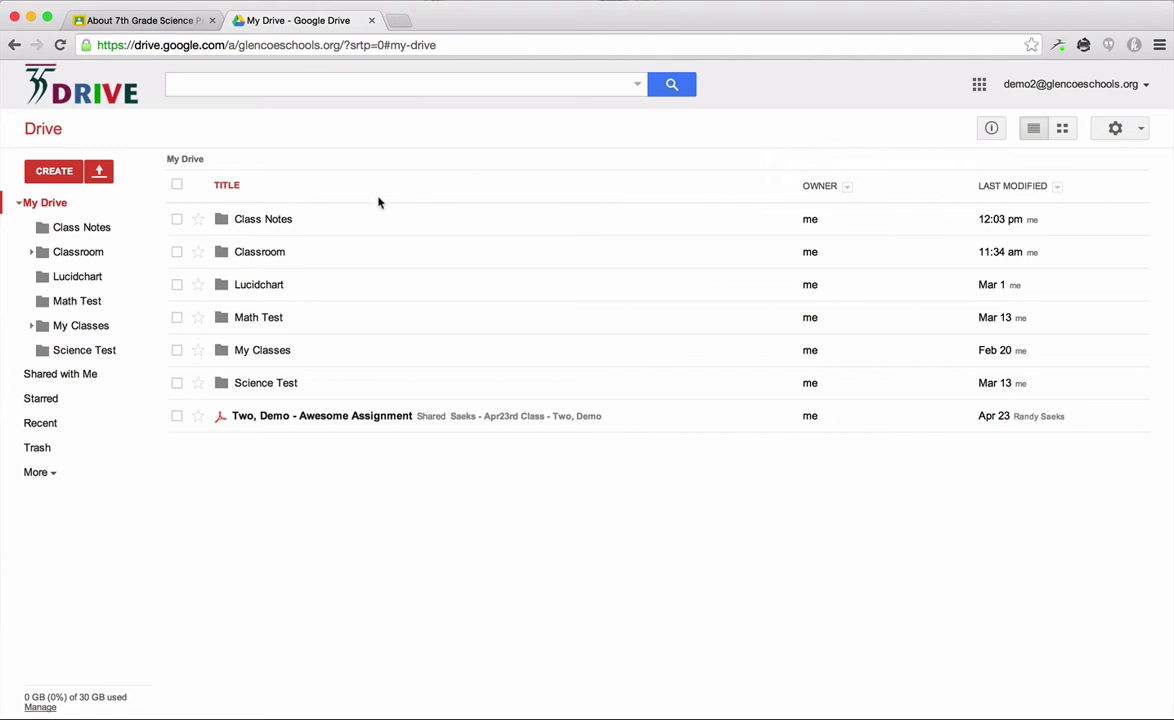
{"action": "left_click", "coordinate": [309, 260]}
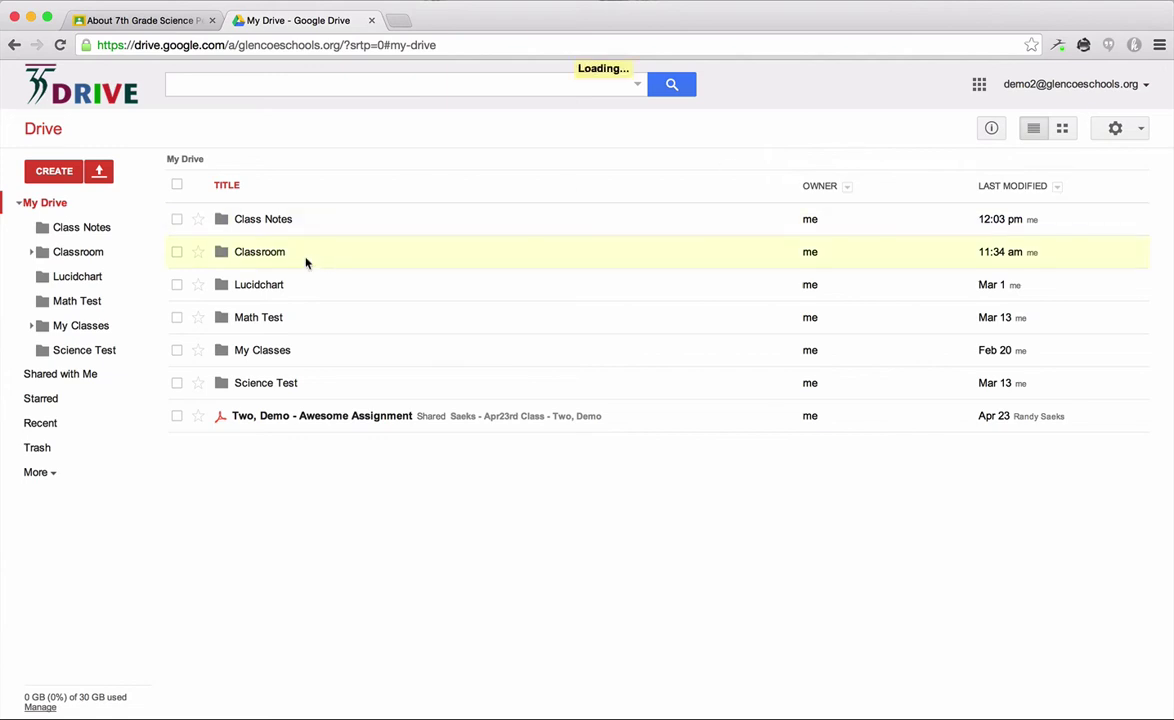
{"action": "left_click", "coordinate": [254, 258]}
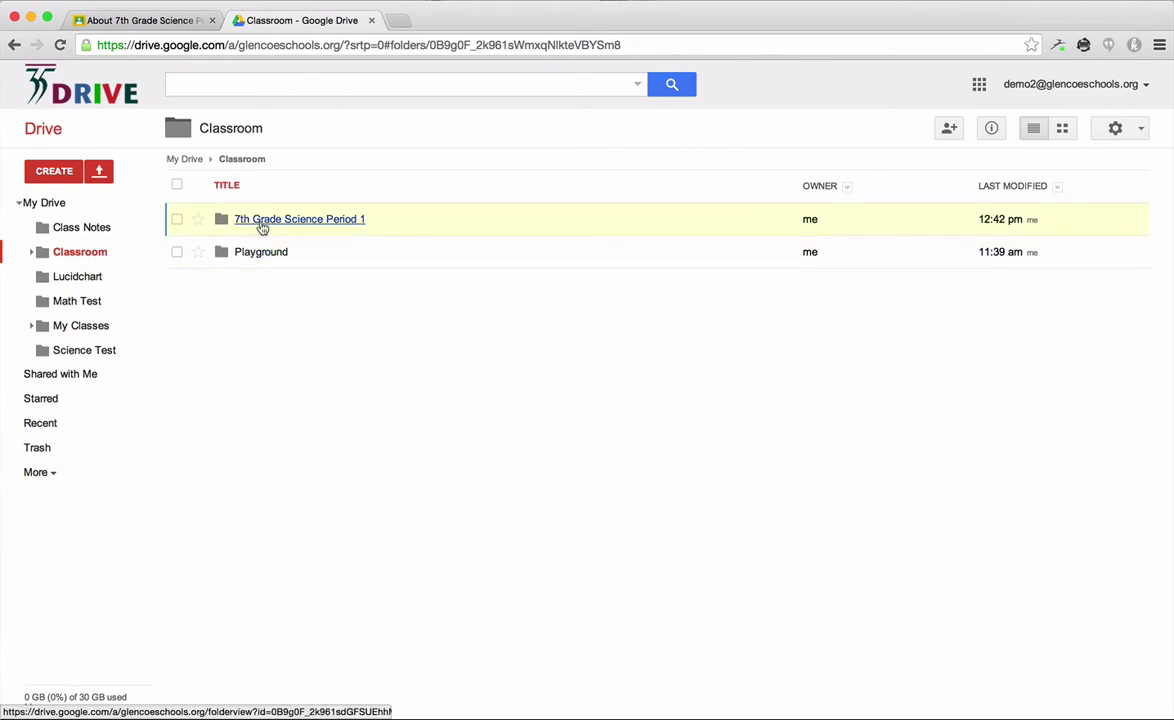
{"action": "left_click", "coordinate": [136, 21]}
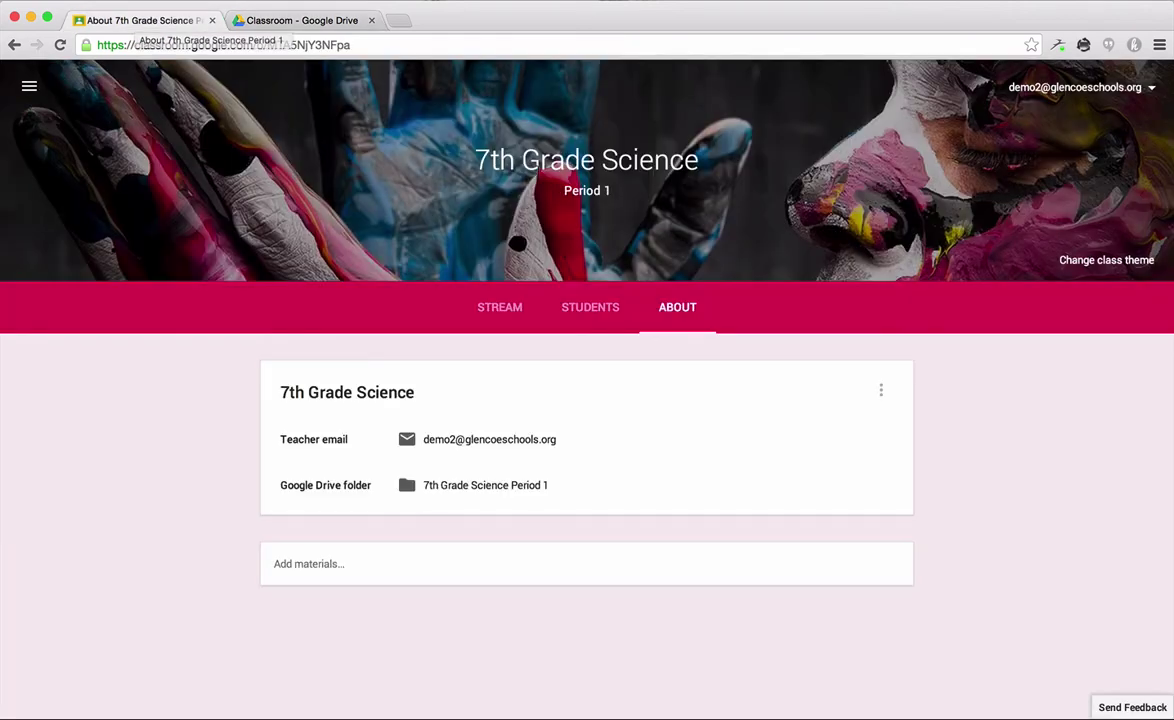
{"action": "left_click", "coordinate": [289, 24]}
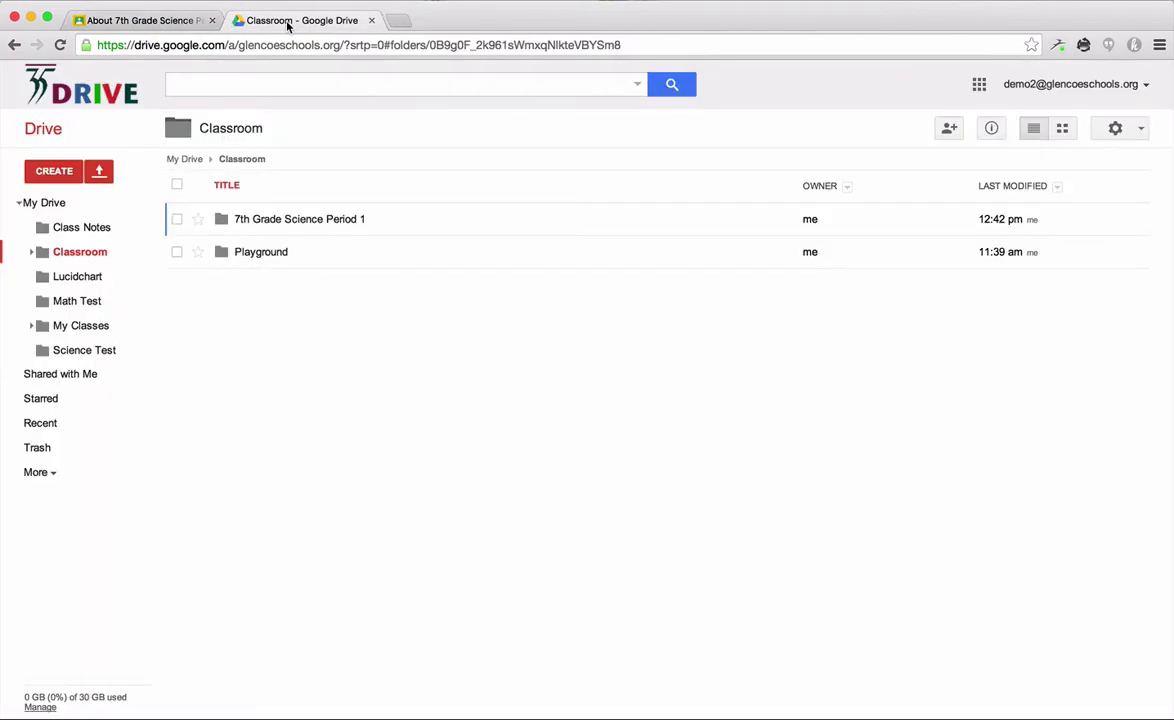
{"action": "left_click", "coordinate": [293, 229]}
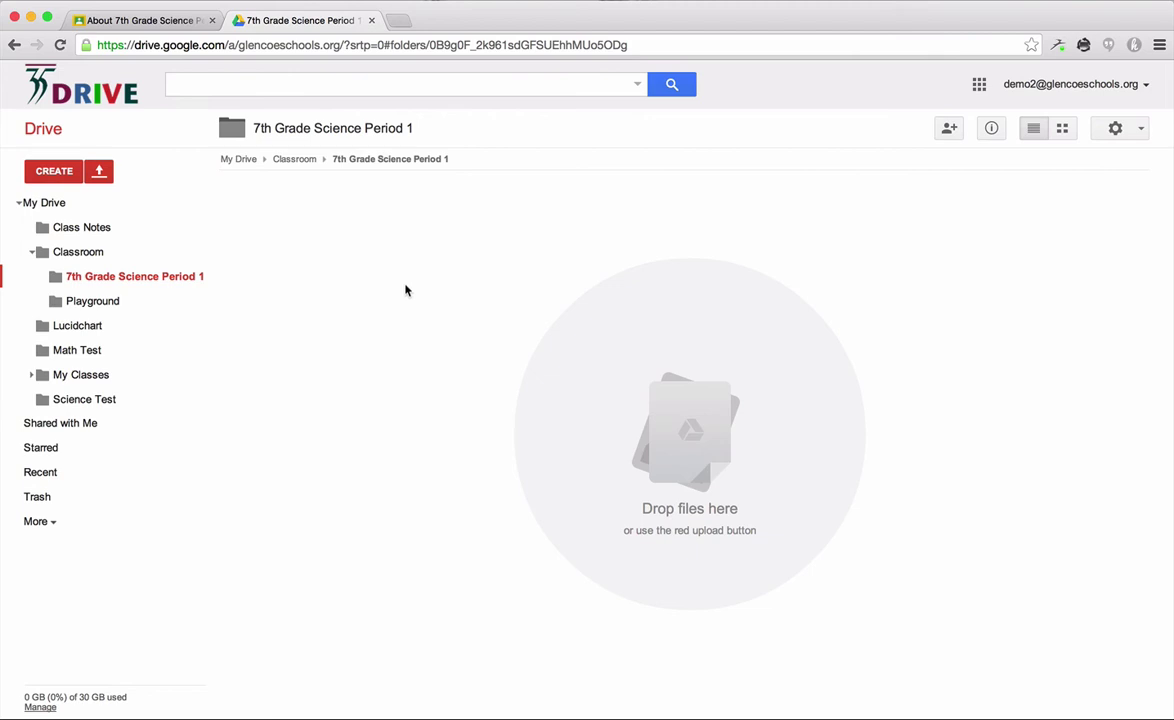
{"action": "left_click", "coordinate": [143, 22]}
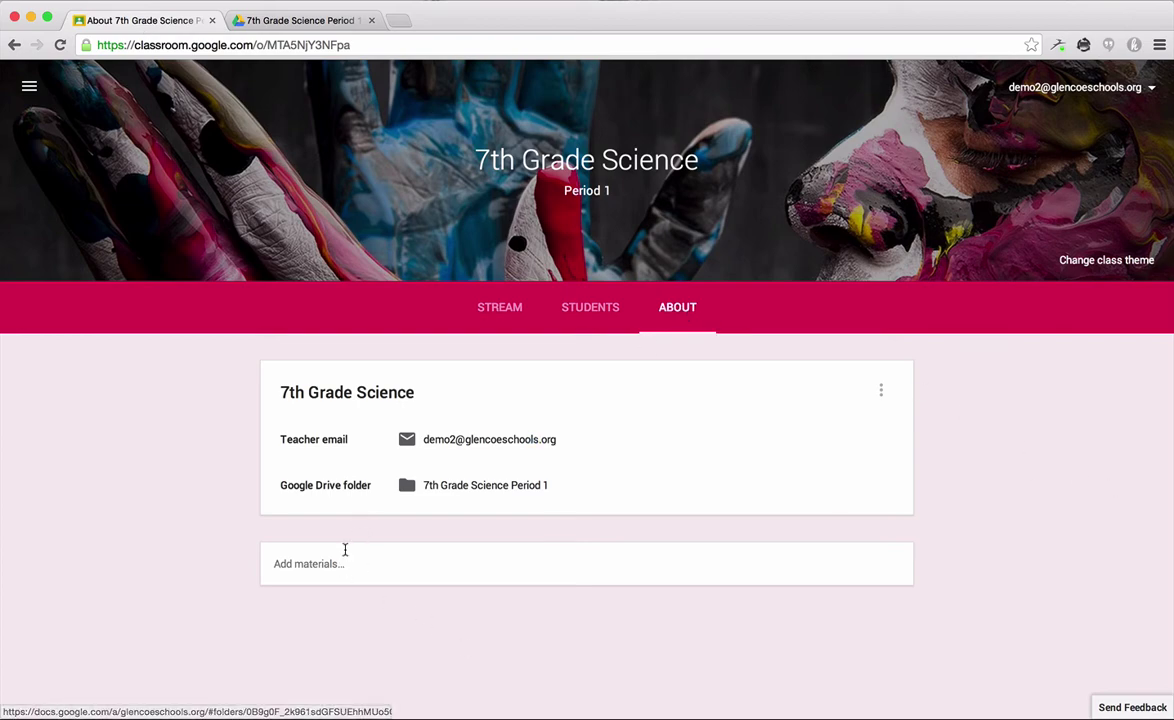
Step: Start a new About-page material titled 'Classroom Rules'
{"action": "left_click", "coordinate": [343, 552]}
{"action": "scroll", "coordinate": [169, 537], "scroll_direction": "down", "scroll_amount": 2}
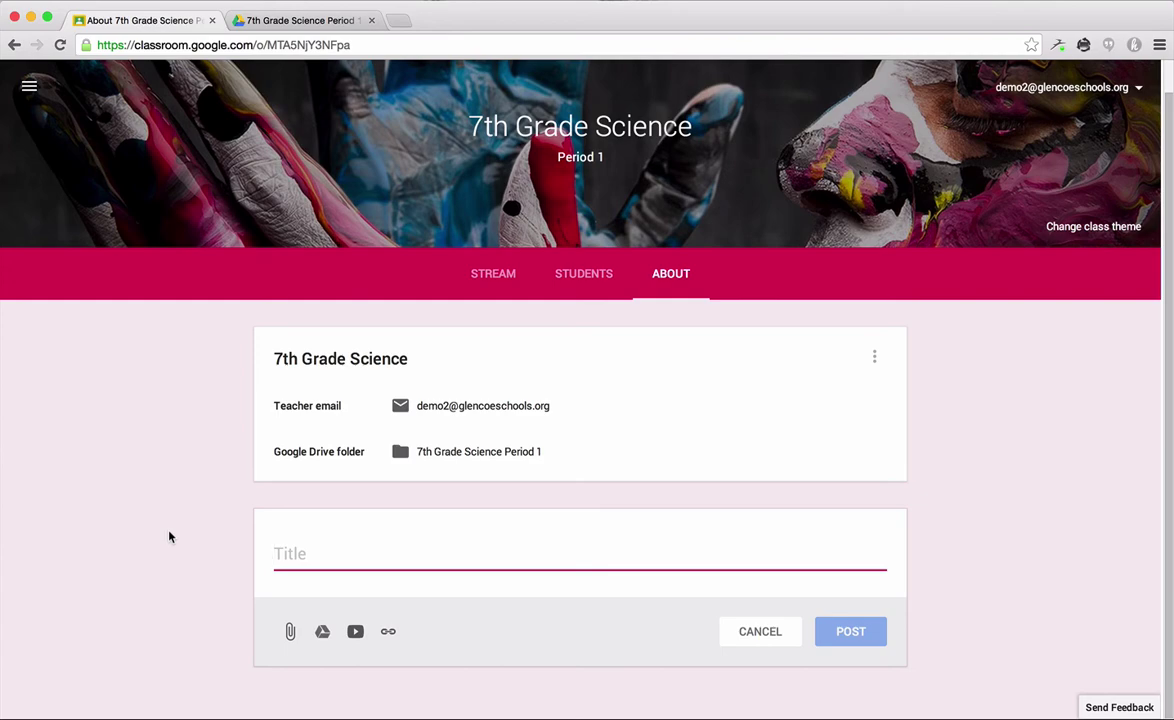
{"action": "scroll", "coordinate": [170, 537], "scroll_direction": "down", "scroll_amount": 2}
{"action": "type", "text": "Classroom Rules"}
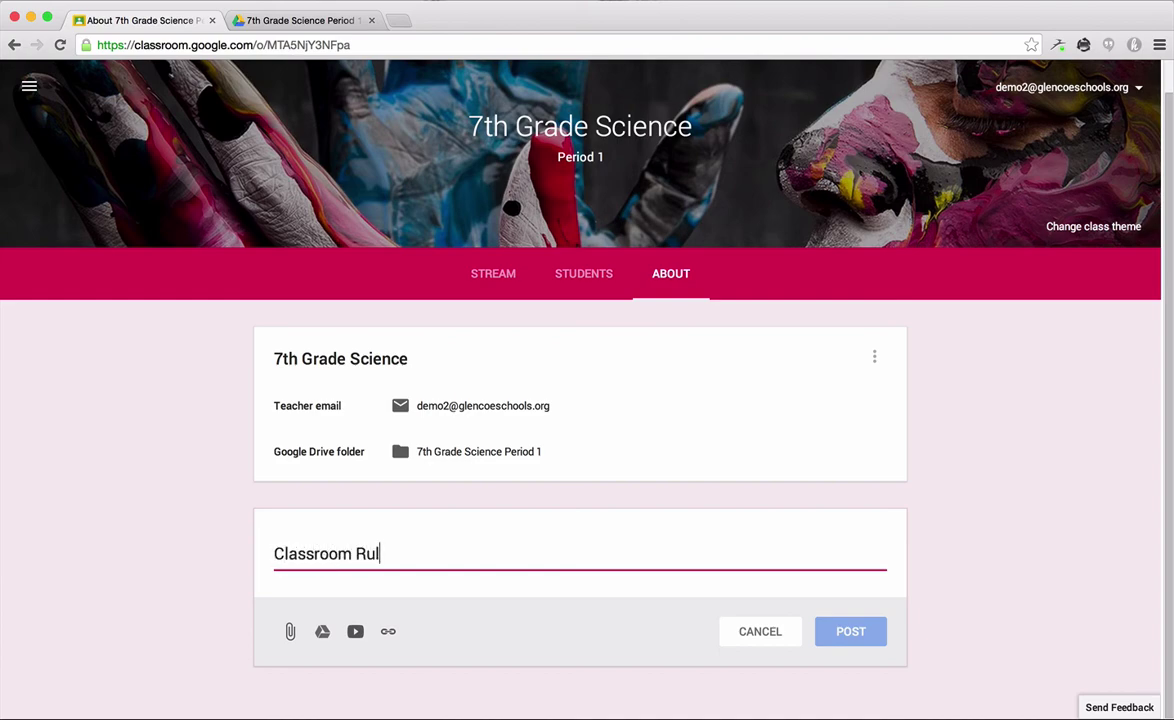
{"action": "left_click", "coordinate": [857, 594]}
Step: Change the material's title to 'Class Notes'
{"action": "triple_click", "coordinate": [516, 554]}
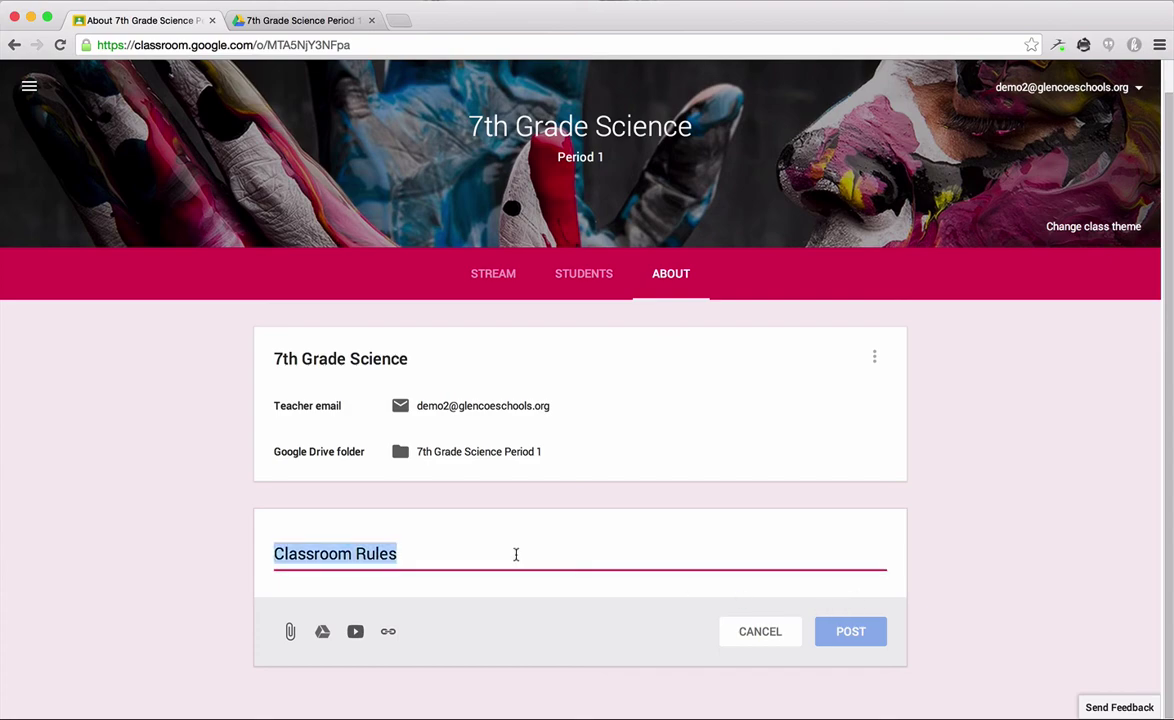
{"action": "key", "text": "BackSpace"}
{"action": "type", "text": "C"}
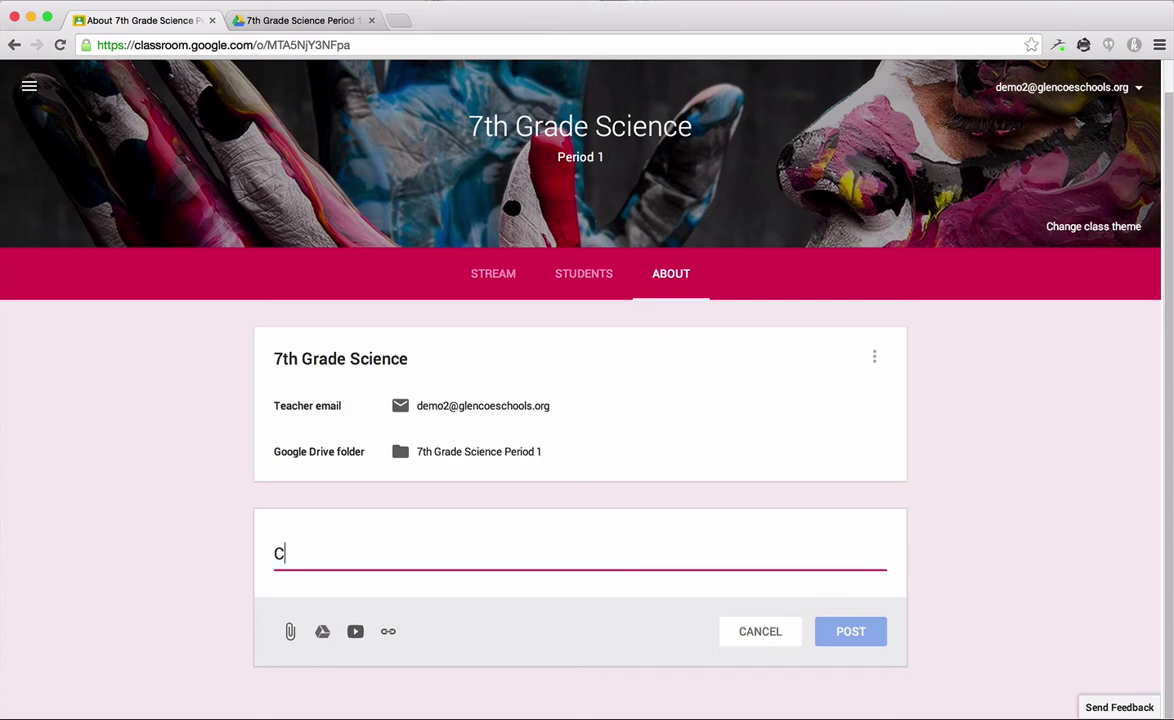
{"action": "type", "text": "lass Notes"}
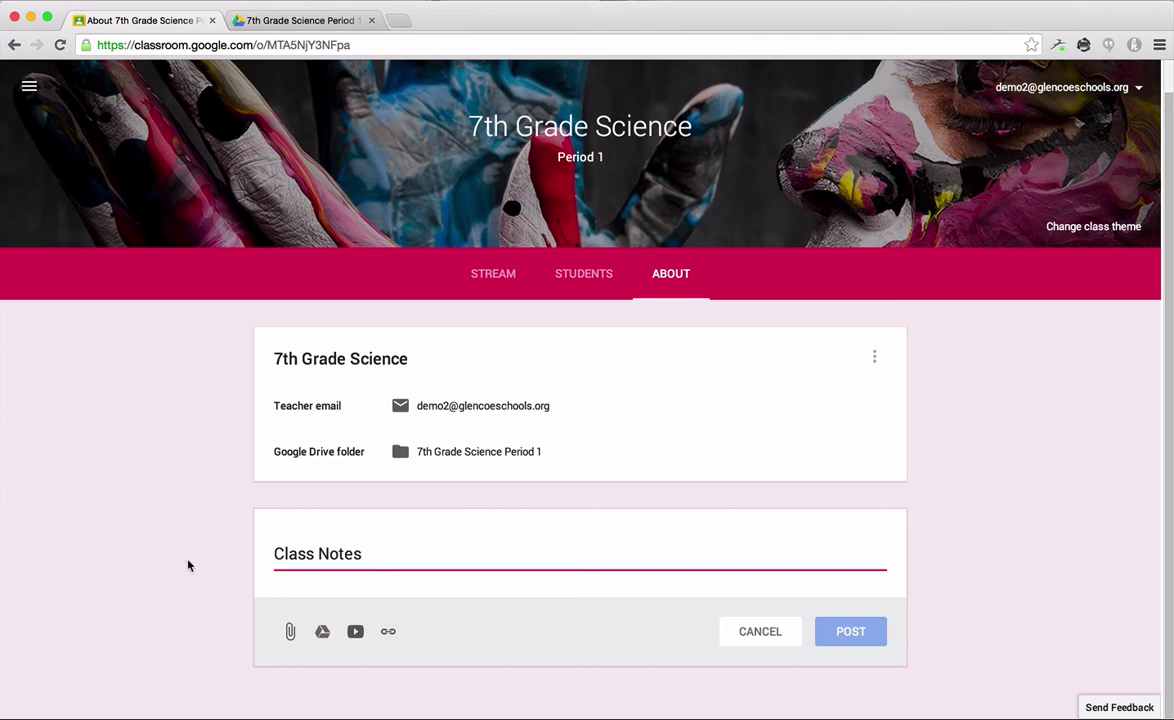
{"action": "left_click", "coordinate": [188, 566]}
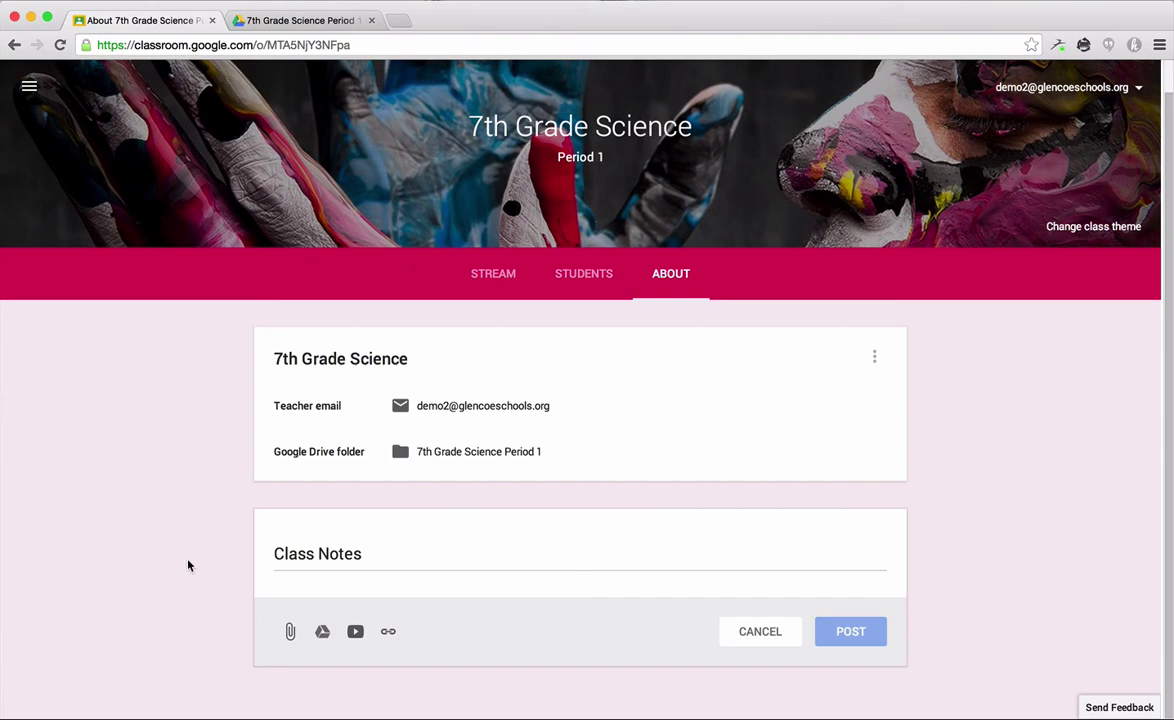
Step: In My Drive, check the new Class Notes folder, then select its checkbox for sharing
{"action": "left_click", "coordinate": [272, 24]}
{"action": "left_click", "coordinate": [50, 202]}
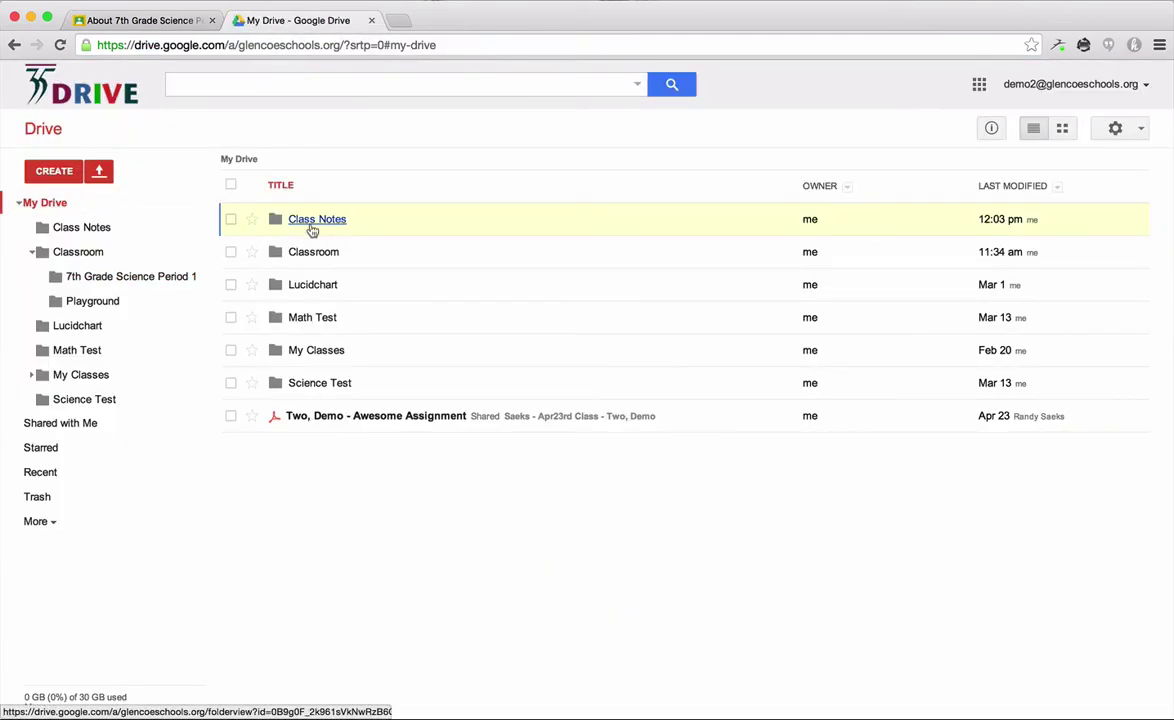
{"action": "left_click", "coordinate": [312, 228]}
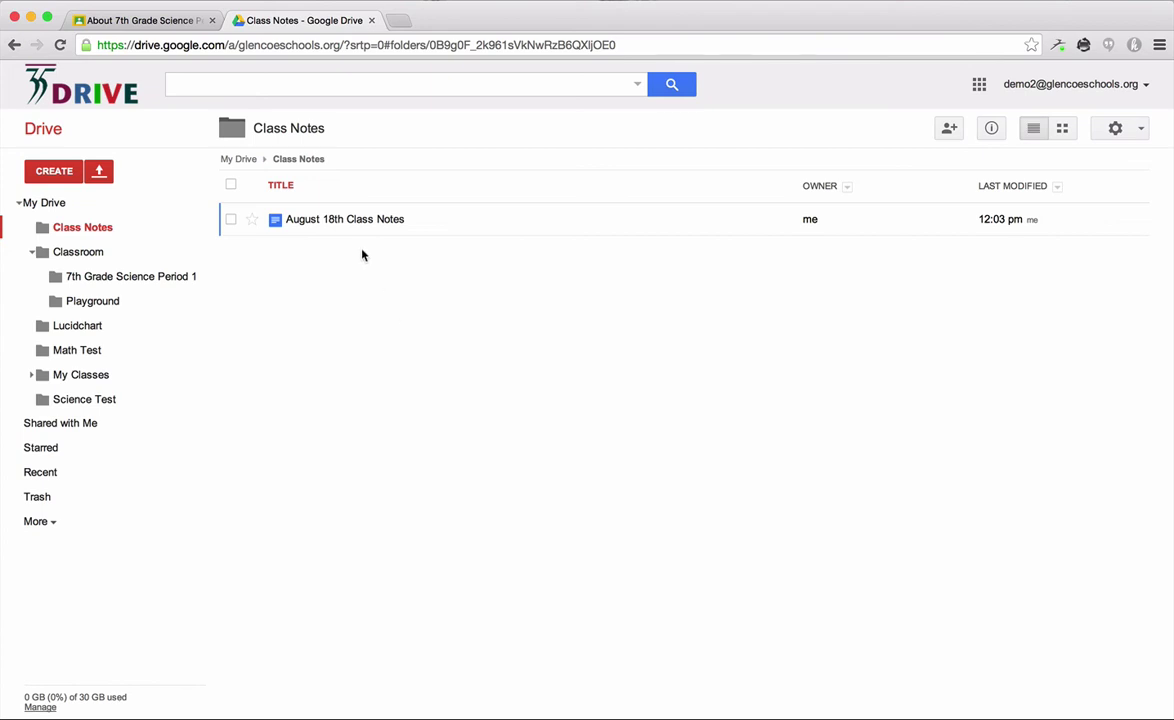
{"action": "left_click", "coordinate": [47, 201]}
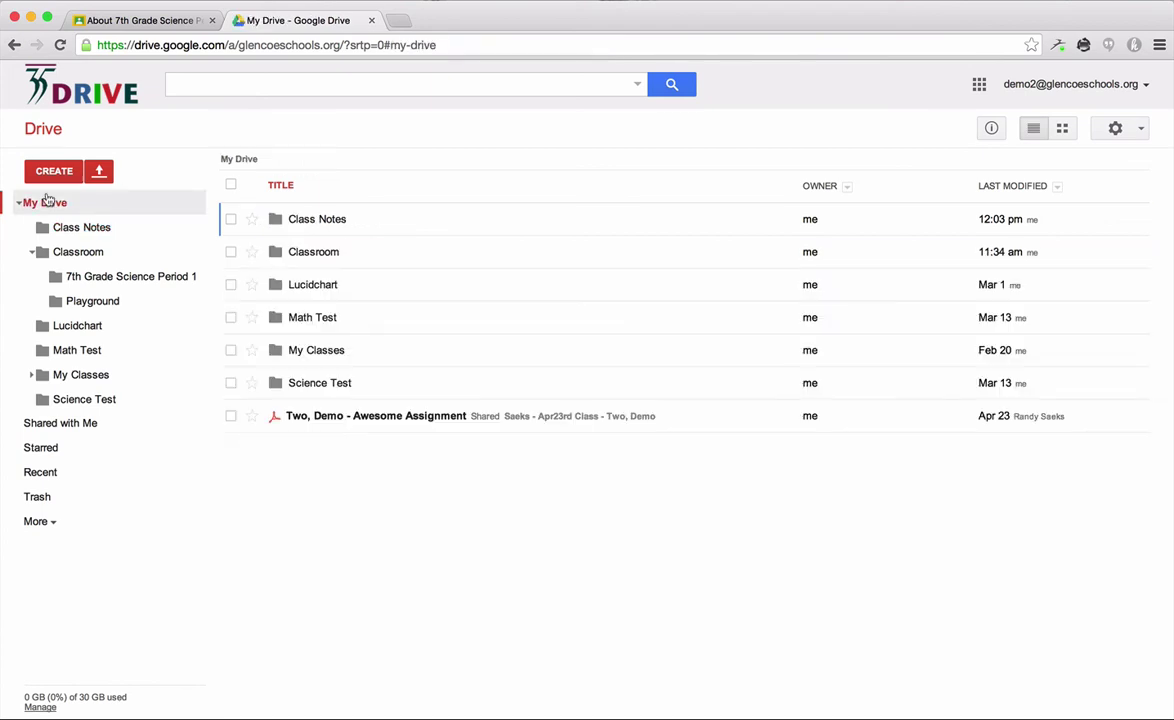
{"action": "left_click", "coordinate": [231, 219]}
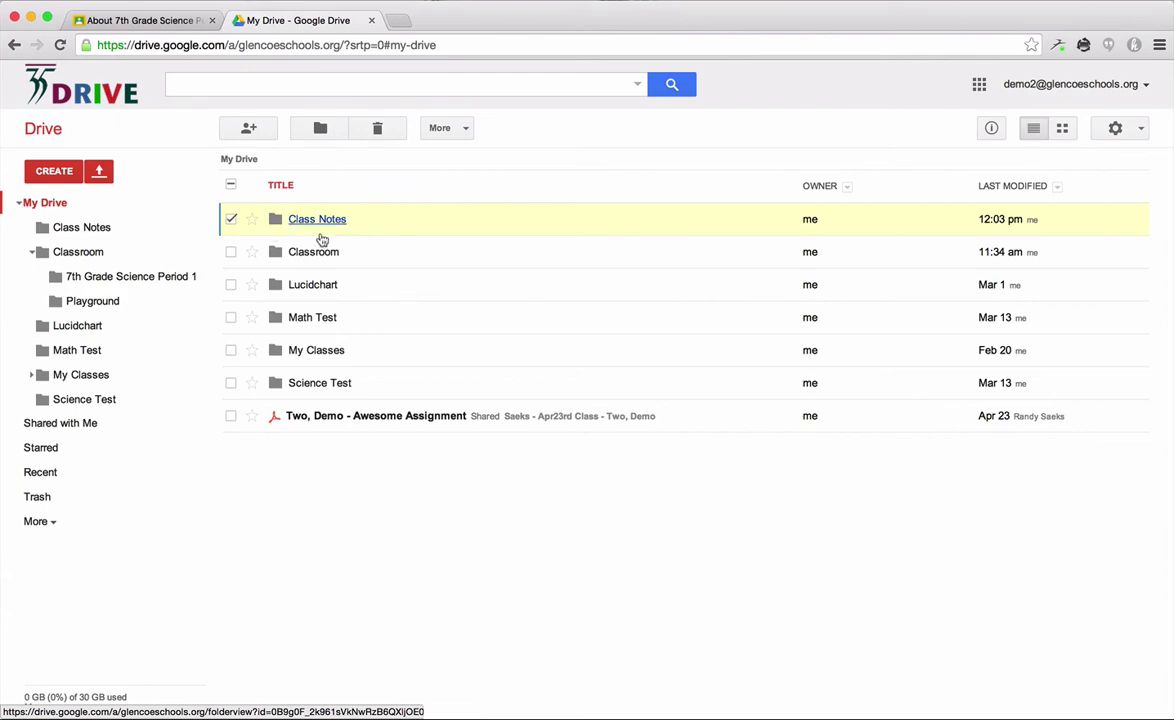
Step: Change the Class Notes folder's link access to 'People at Glencoe District 35 with the link' and save
{"action": "left_click", "coordinate": [247, 131]}
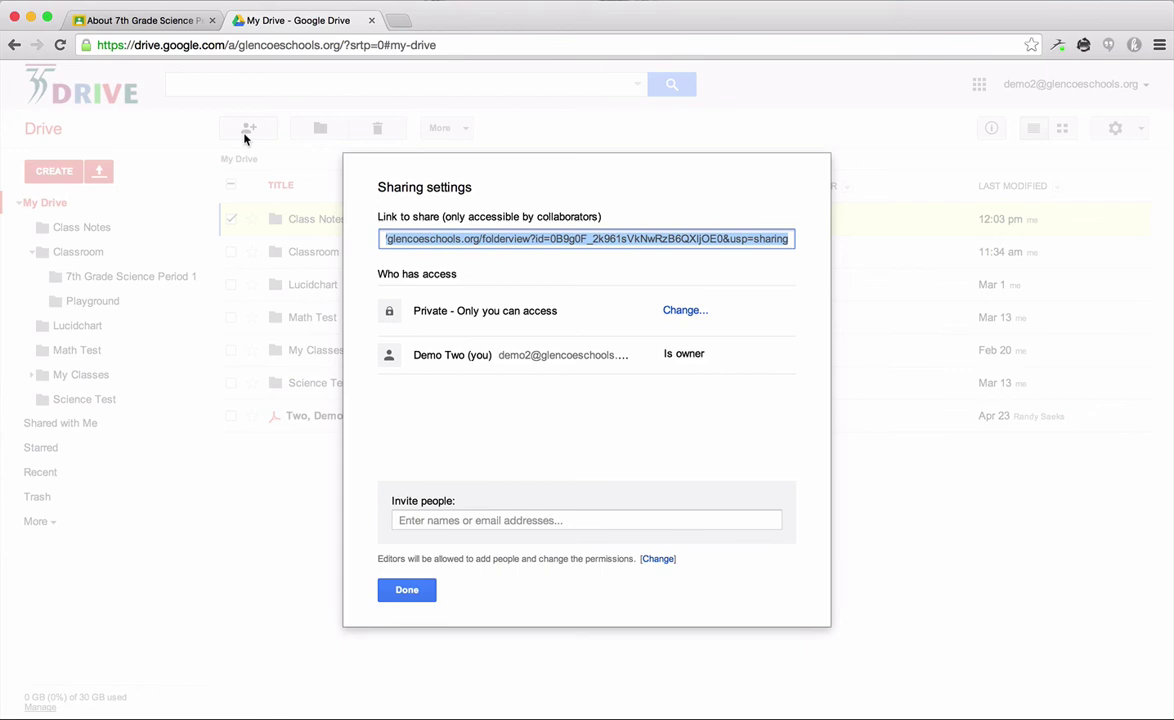
{"action": "left_click", "coordinate": [676, 316]}
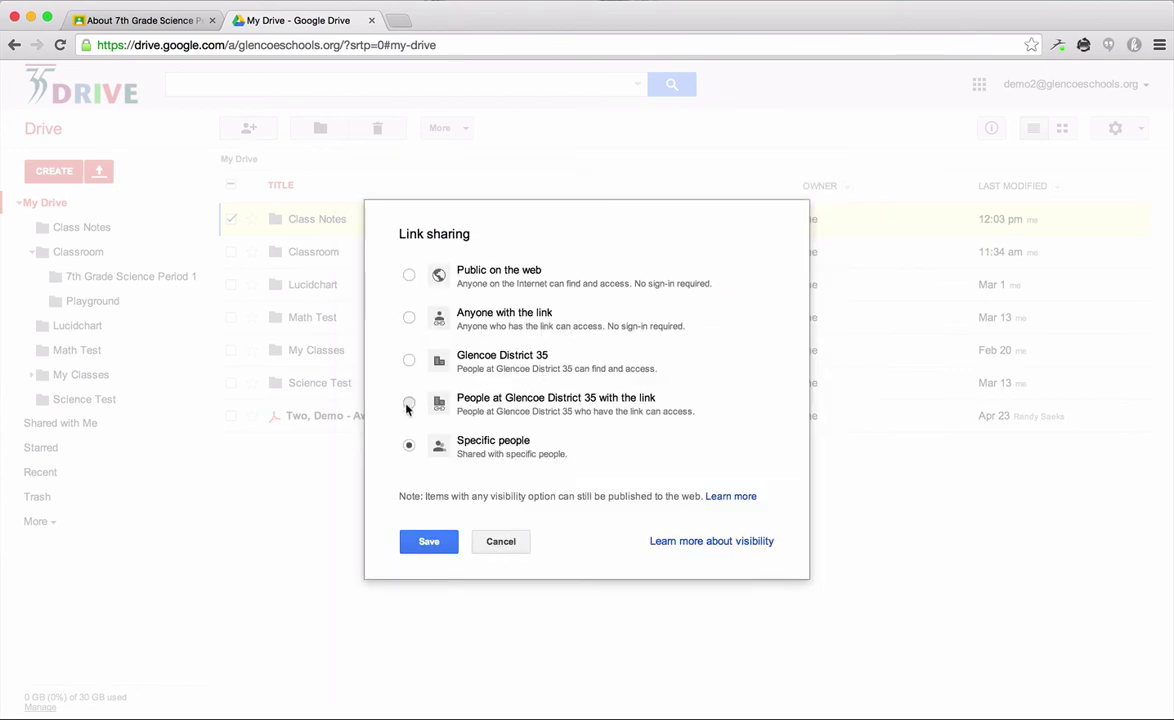
{"action": "left_click", "coordinate": [408, 404]}
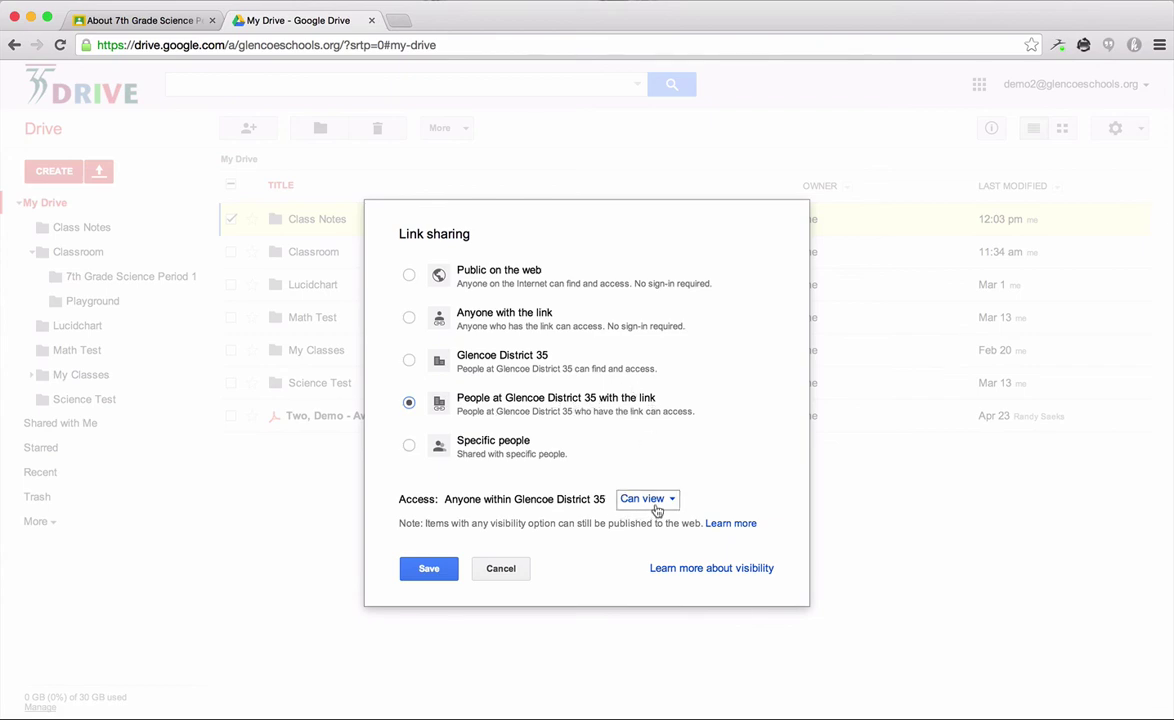
{"action": "left_click", "coordinate": [436, 567]}
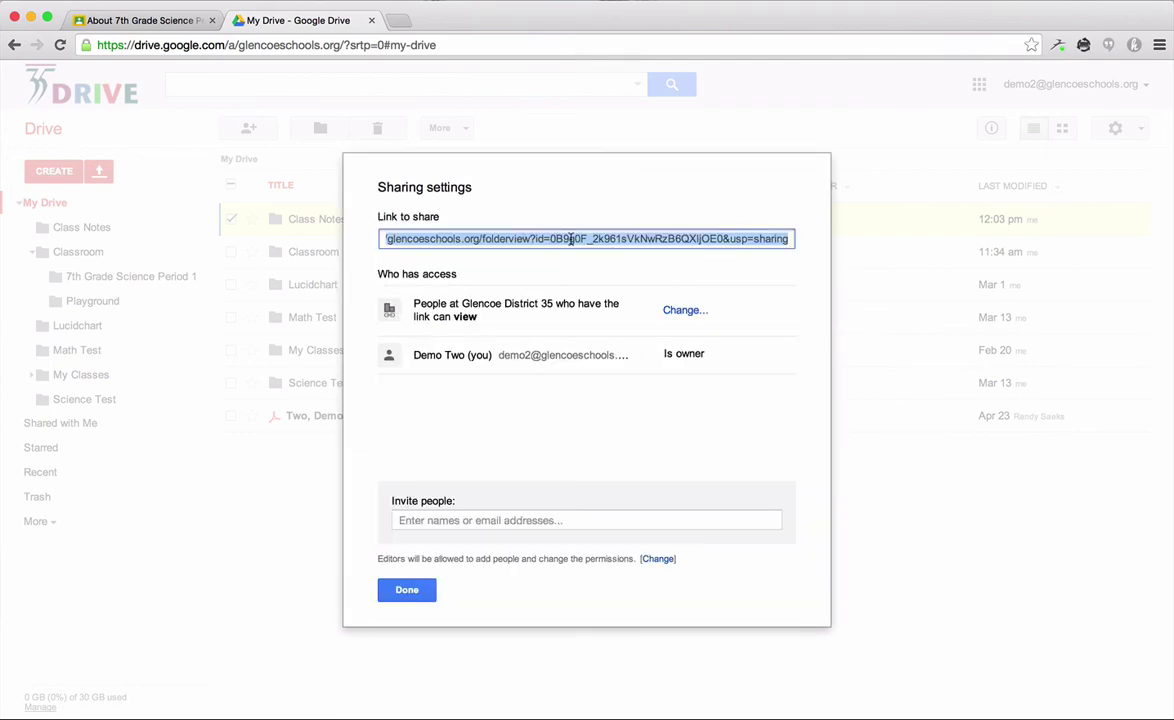
{"action": "left_click", "coordinate": [400, 589]}
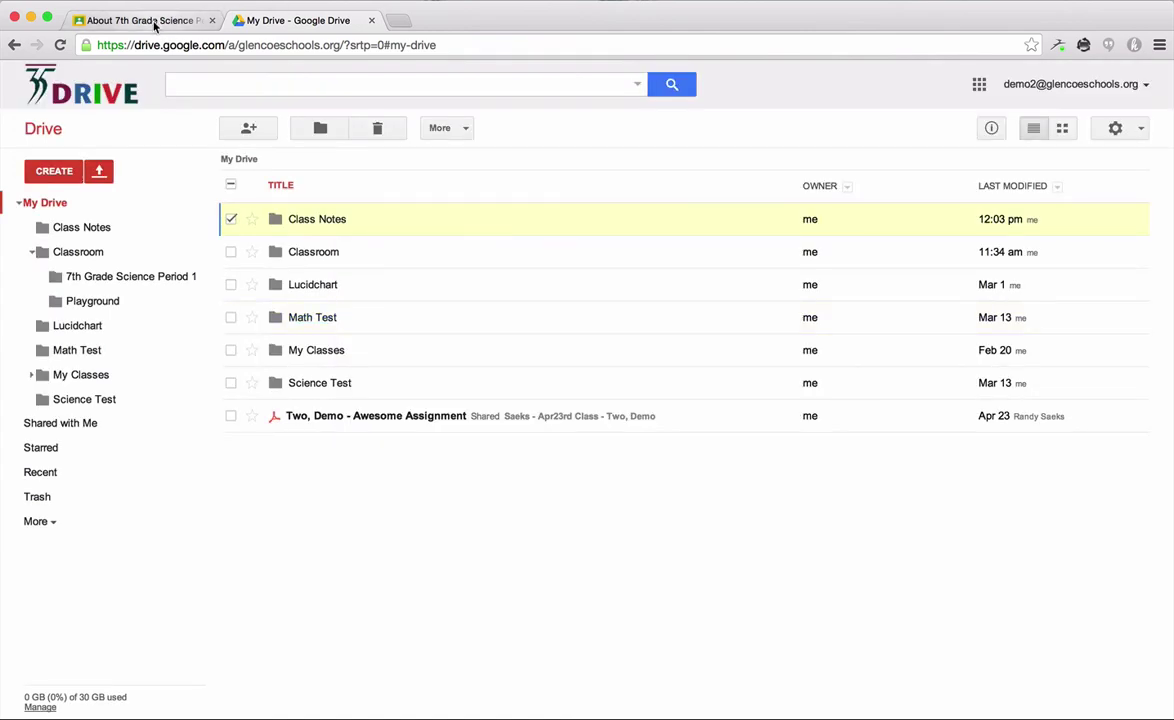
Step: On the About page, attach the pasted Class Notes folder URL as a link and post it
{"action": "left_click", "coordinate": [150, 20]}
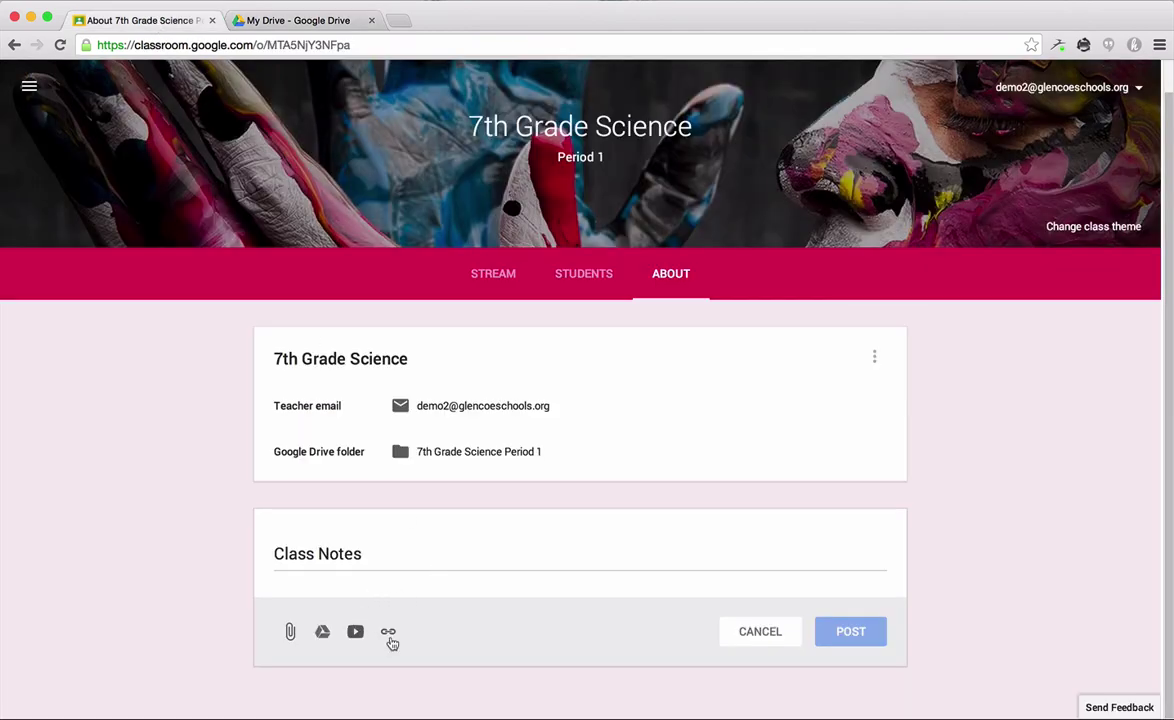
{"action": "scroll", "coordinate": [190, 562], "scroll_direction": "down", "scroll_amount": 1}
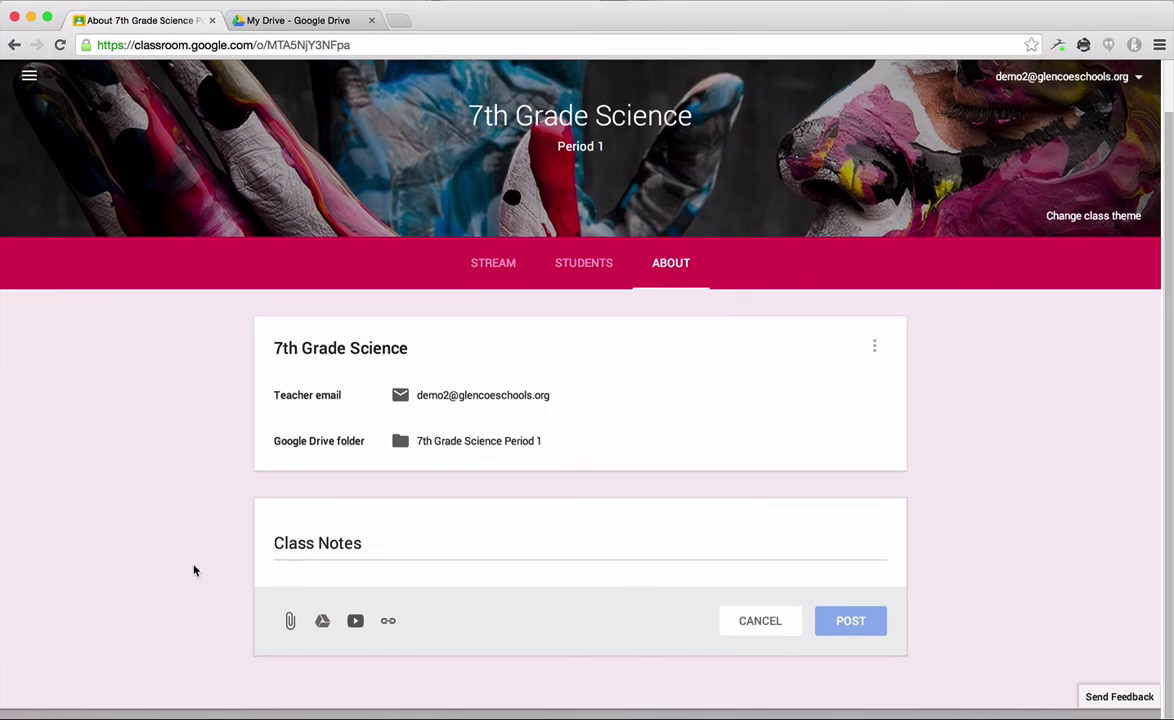
{"action": "left_click", "coordinate": [389, 635]}
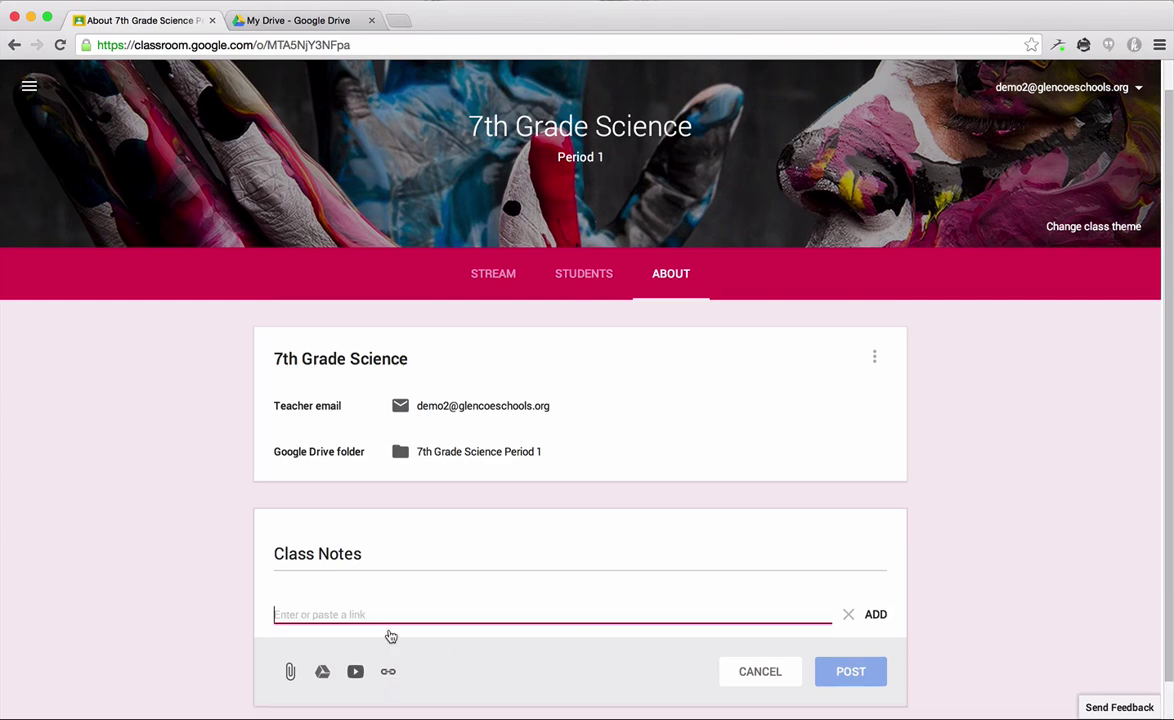
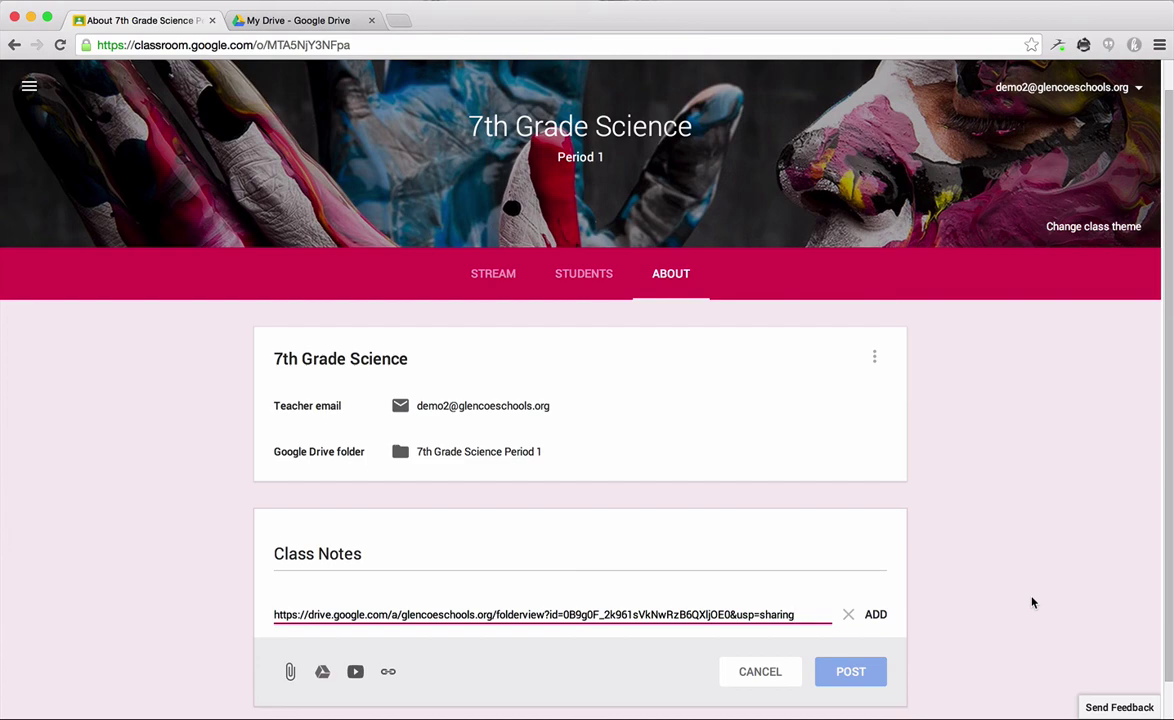
{"action": "left_click", "coordinate": [877, 616]}
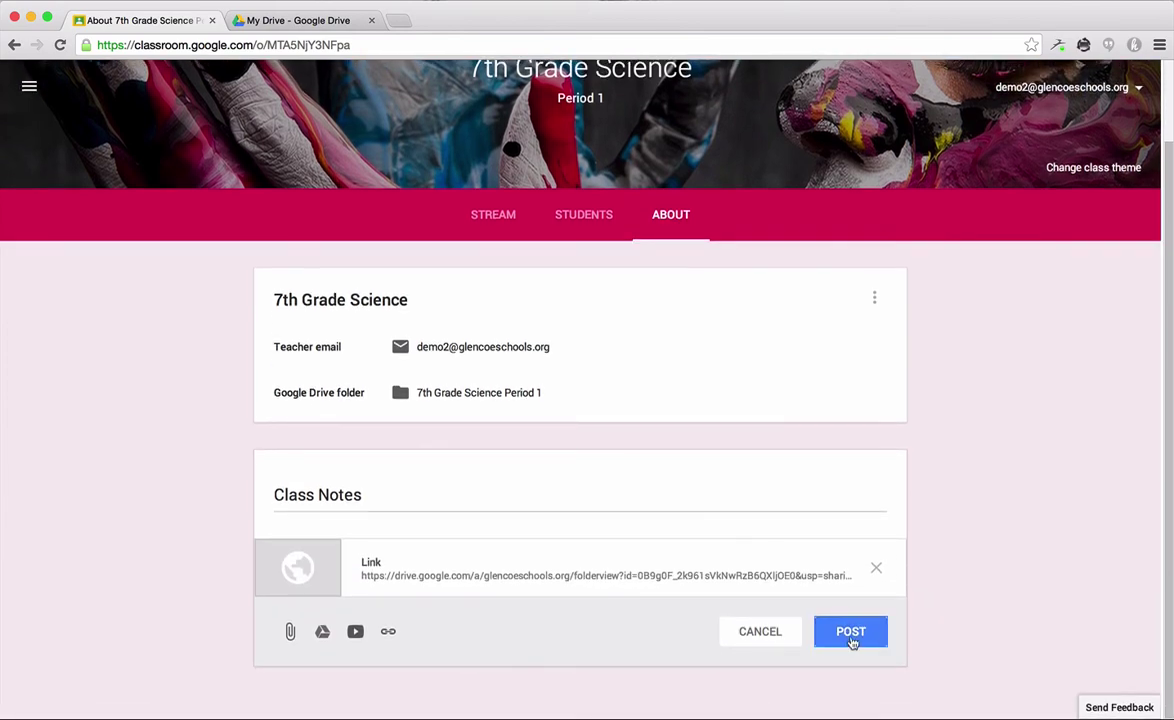
{"action": "left_click", "coordinate": [851, 638]}
{"action": "scroll", "coordinate": [1018, 565], "scroll_direction": "down", "scroll_amount": 2}
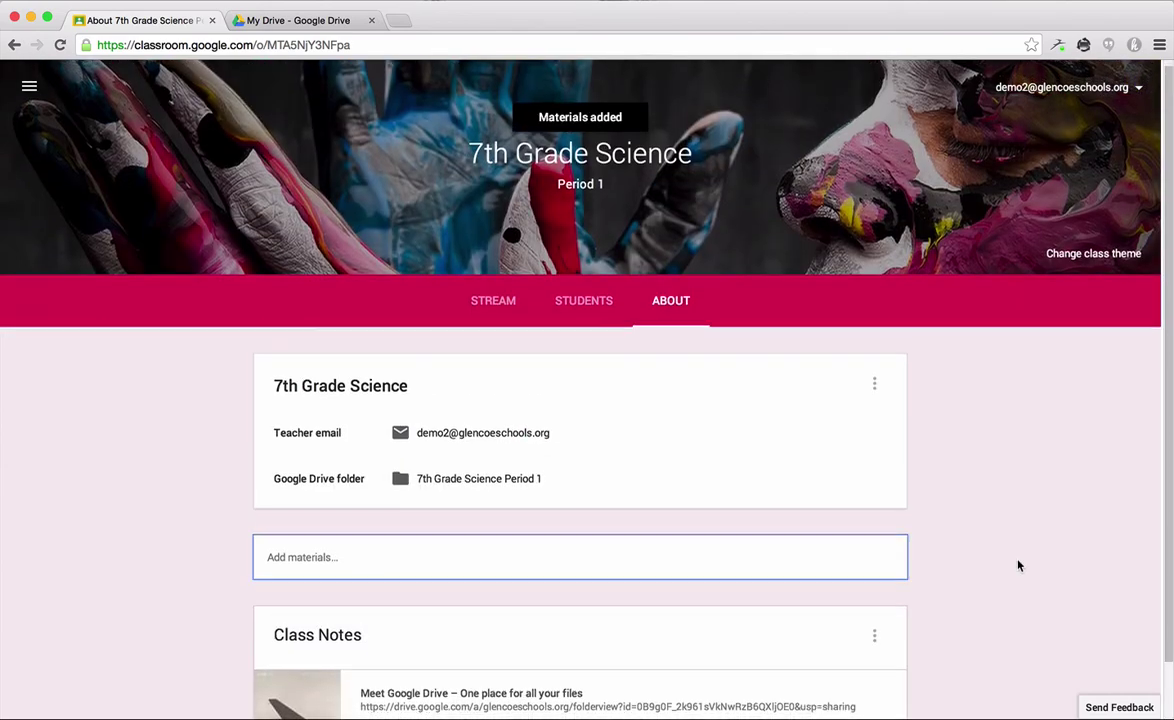
{"action": "scroll", "coordinate": [1018, 565], "scroll_direction": "up", "scroll_amount": 2}
{"action": "scroll", "coordinate": [1018, 565], "scroll_direction": "down", "scroll_amount": 2}
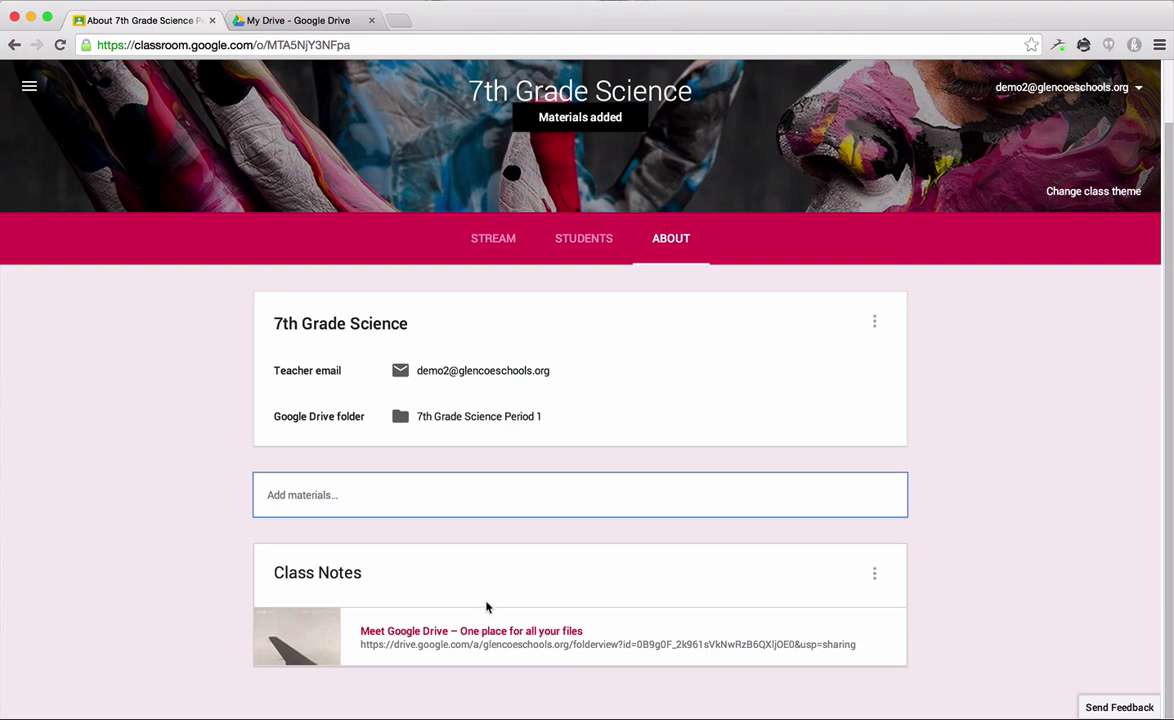
{"action": "left_click", "coordinate": [288, 21]}
{"action": "left_click", "coordinate": [317, 219]}
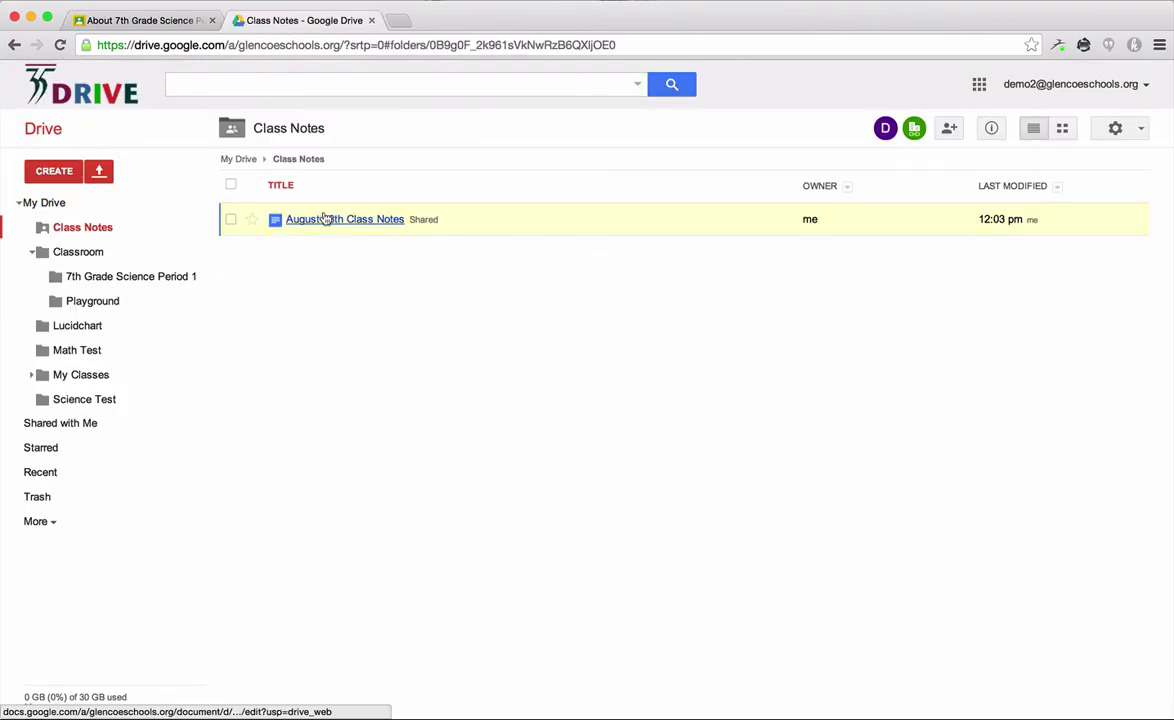
{"action": "left_click", "coordinate": [240, 160]}
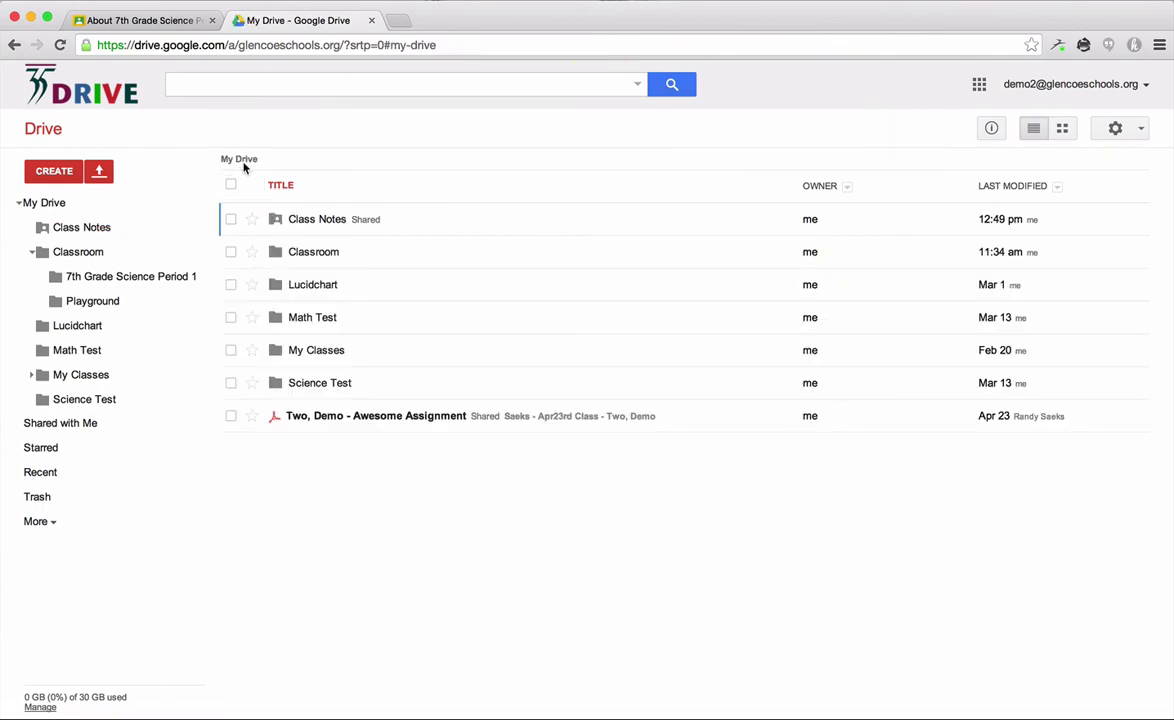
{"action": "left_click", "coordinate": [134, 21]}
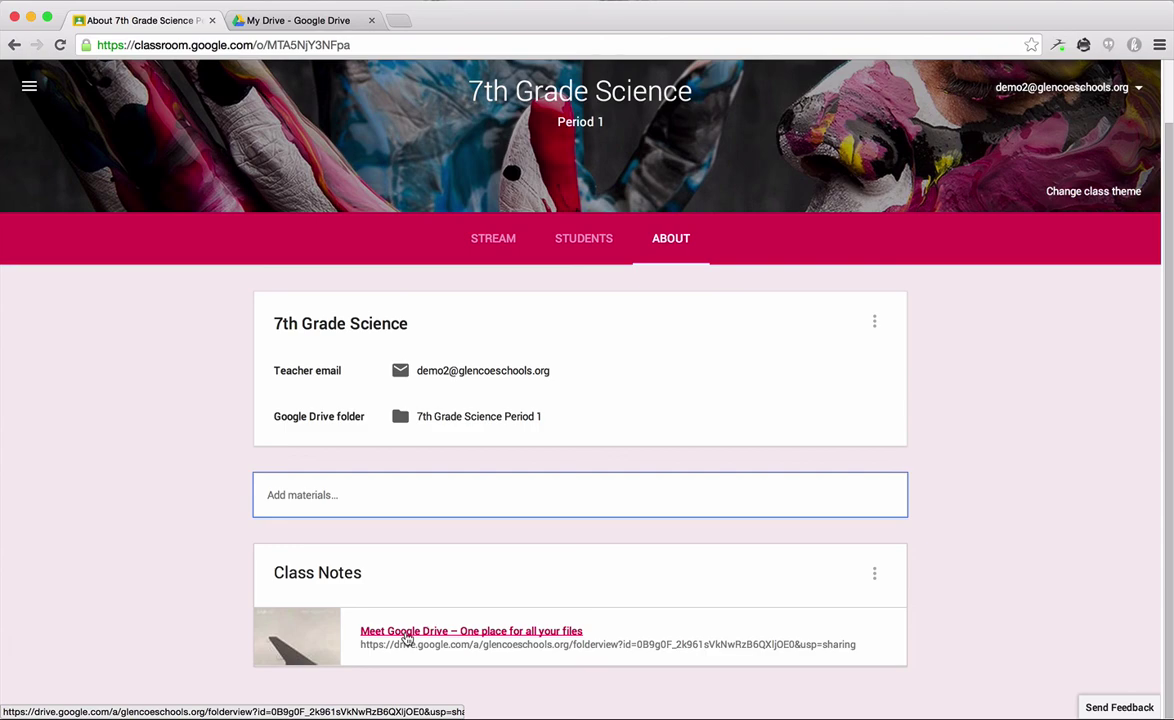
{"action": "left_click", "coordinate": [408, 638]}
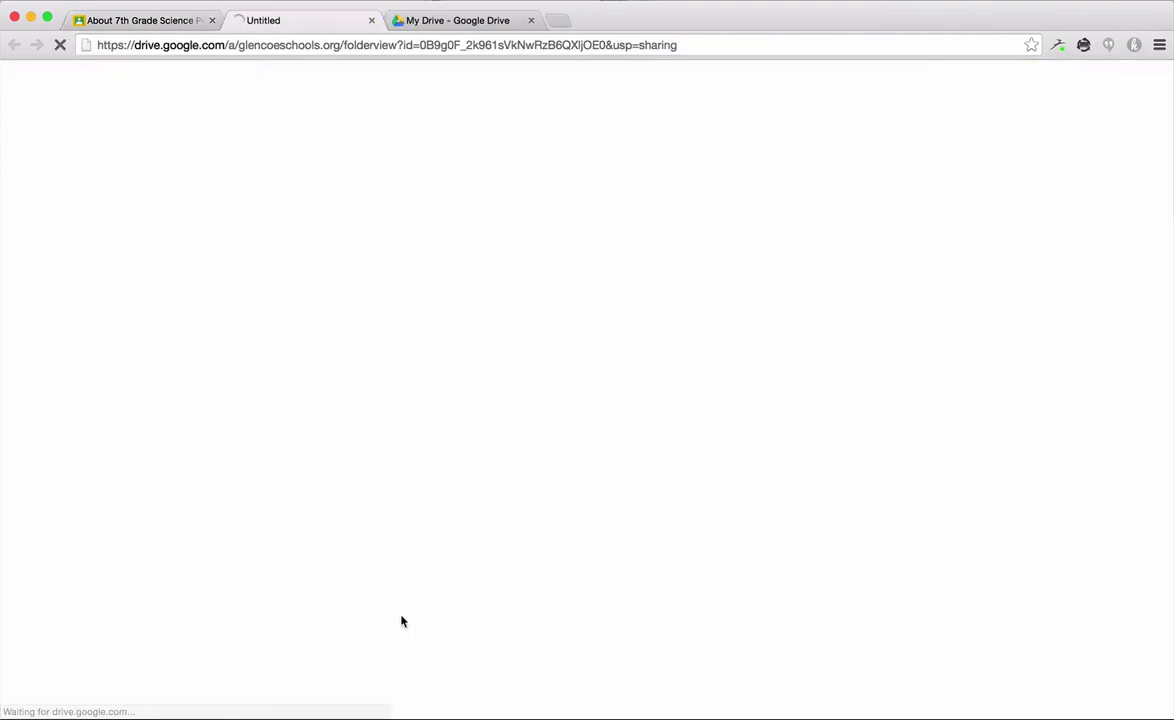
{"action": "left_click", "coordinate": [372, 21]}
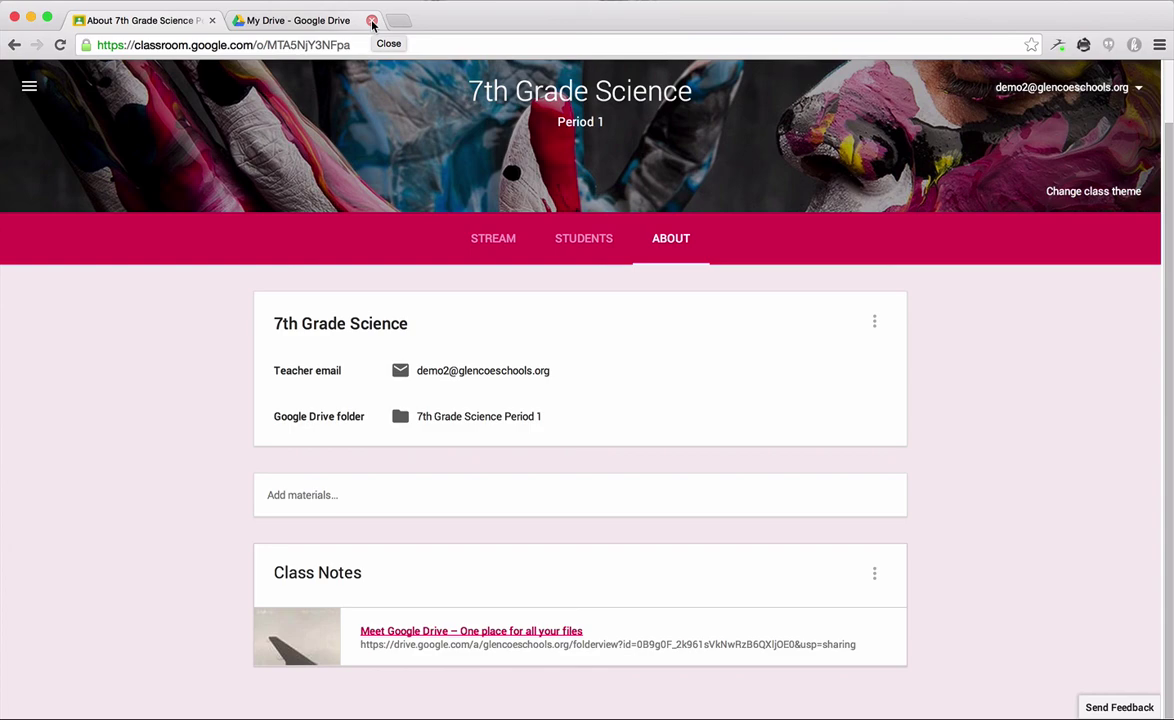
Step: Visit the Stream and About pages, open Add materials, then settle back on the Stream page
{"action": "scroll", "coordinate": [1140, 397], "scroll_direction": "down", "scroll_amount": 1}
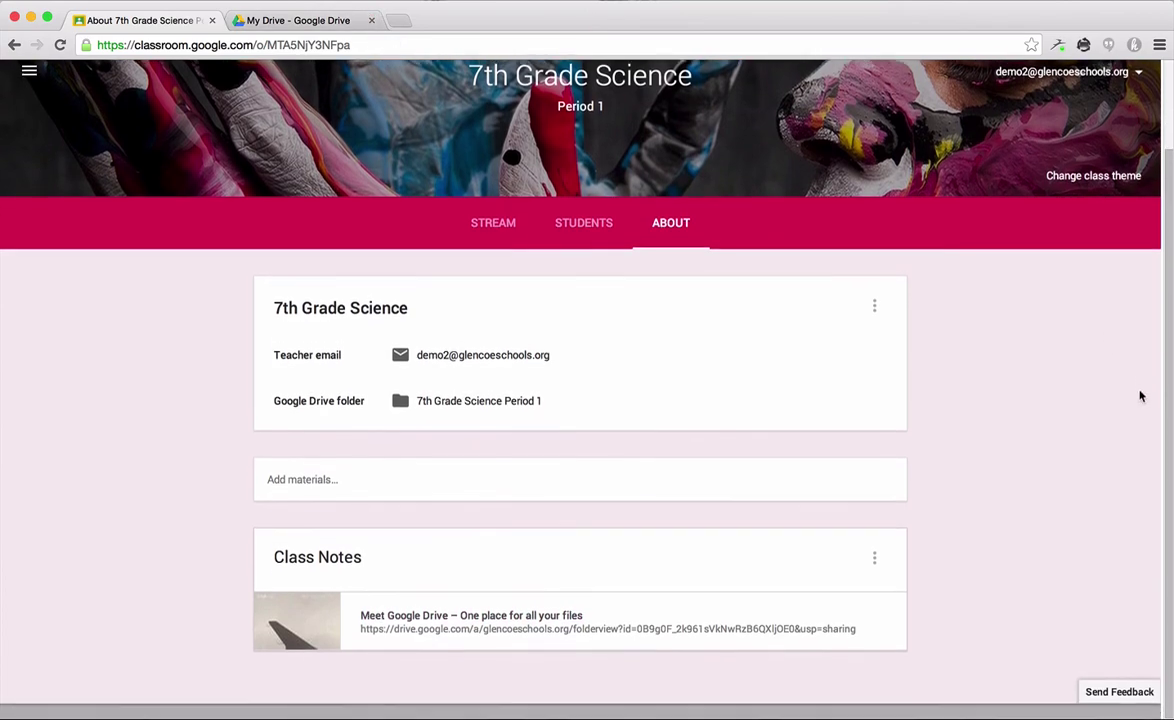
{"action": "scroll", "coordinate": [1140, 397], "scroll_direction": "up", "scroll_amount": 1}
{"action": "left_click", "coordinate": [474, 240]}
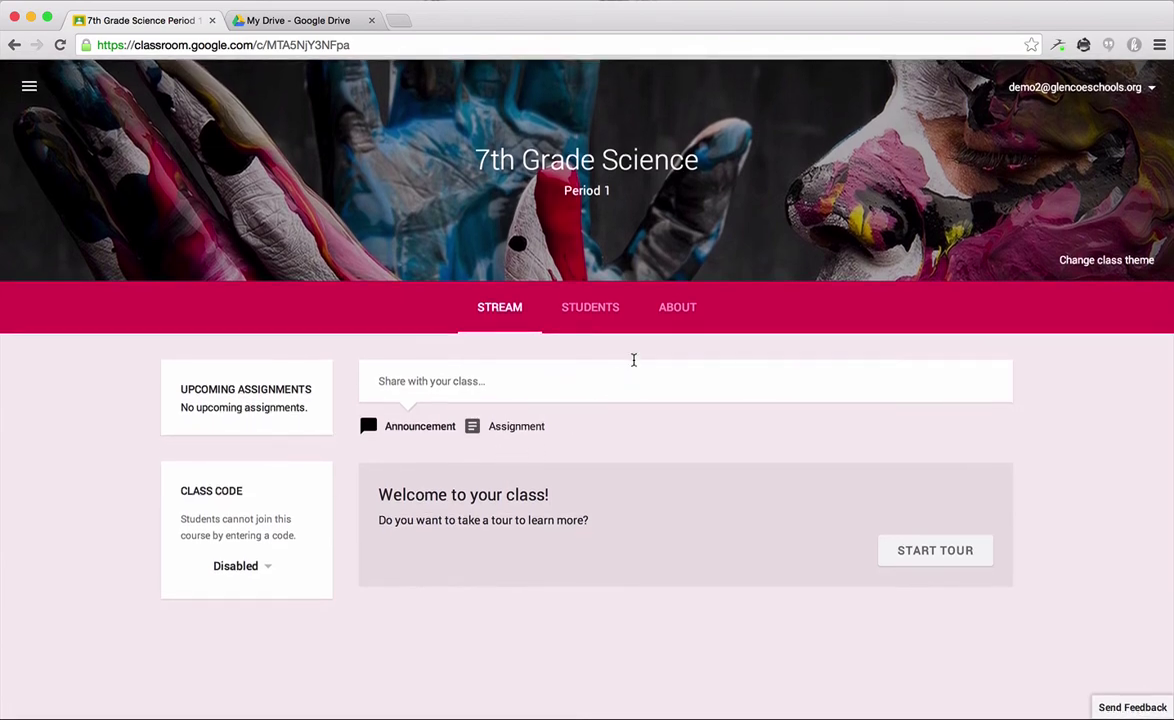
{"action": "left_click", "coordinate": [674, 309]}
{"action": "scroll", "coordinate": [954, 464], "scroll_direction": "down", "scroll_amount": 3}
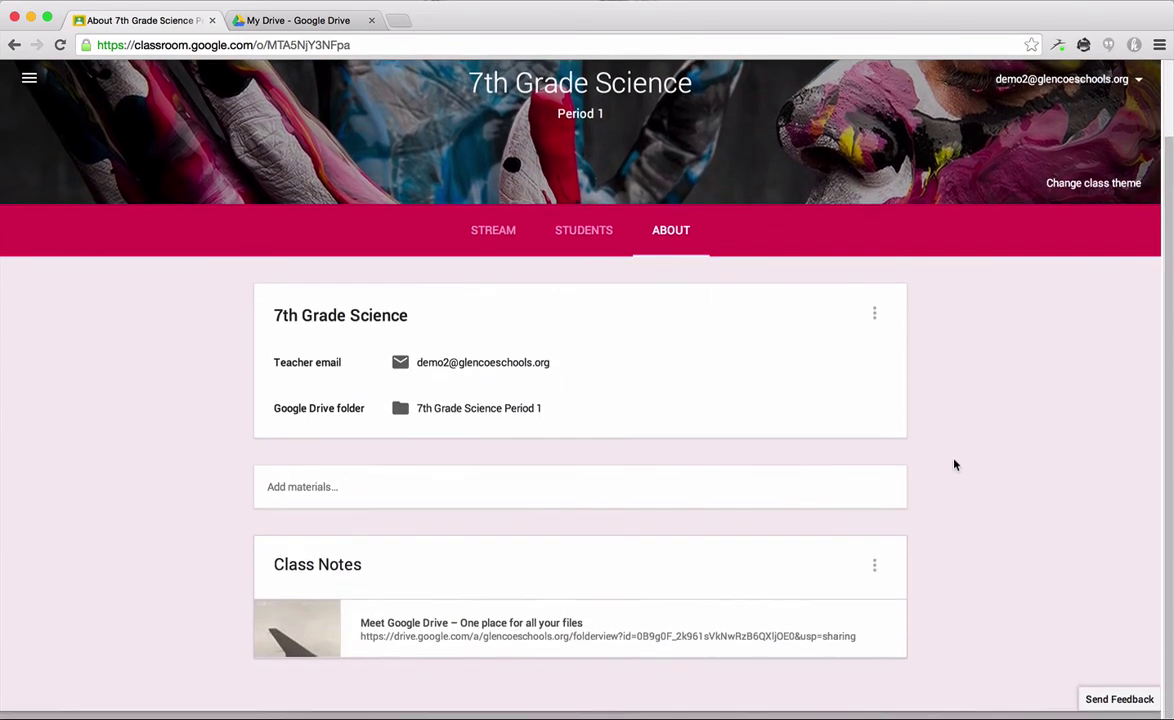
{"action": "scroll", "coordinate": [954, 464], "scroll_direction": "up", "scroll_amount": 1}
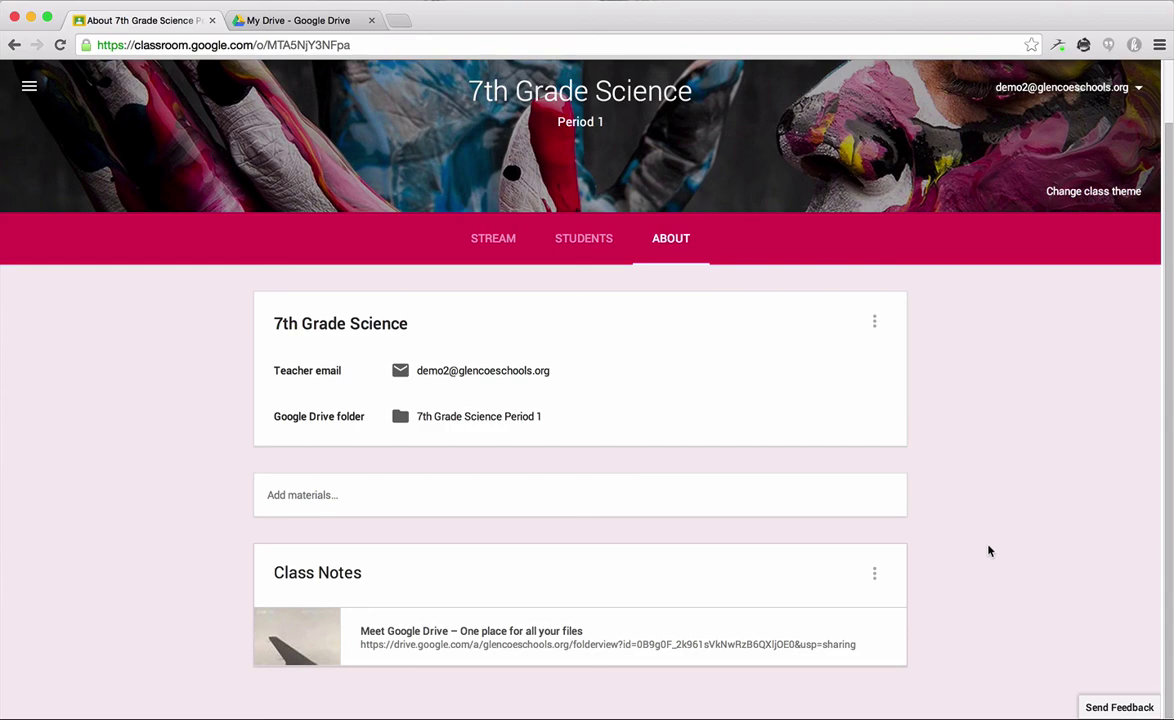
{"action": "left_click", "coordinate": [403, 495]}
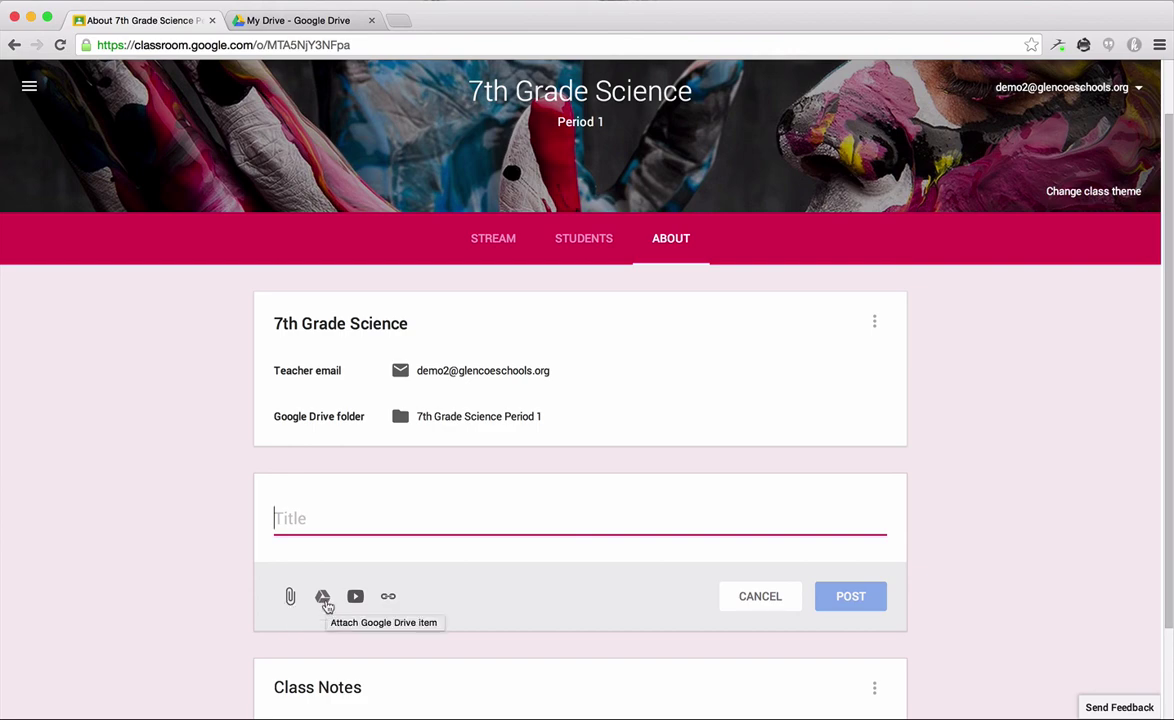
{"action": "scroll", "coordinate": [985, 574], "scroll_direction": "down", "scroll_amount": 3}
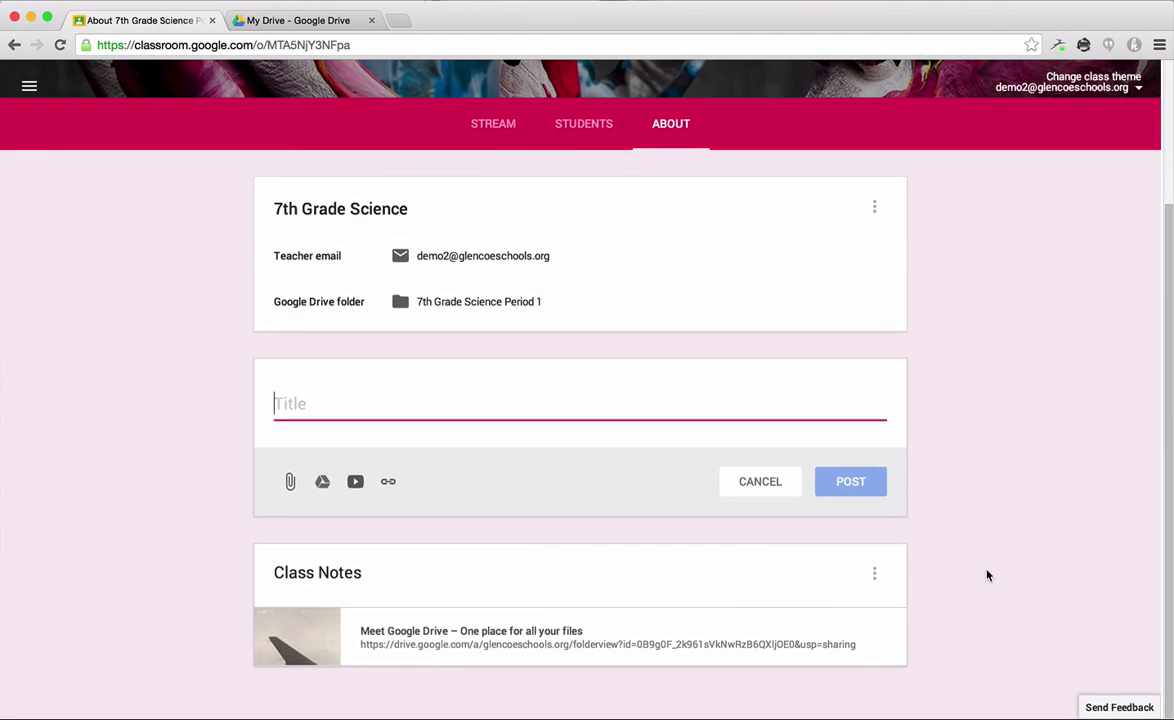
{"action": "left_click", "coordinate": [475, 141]}
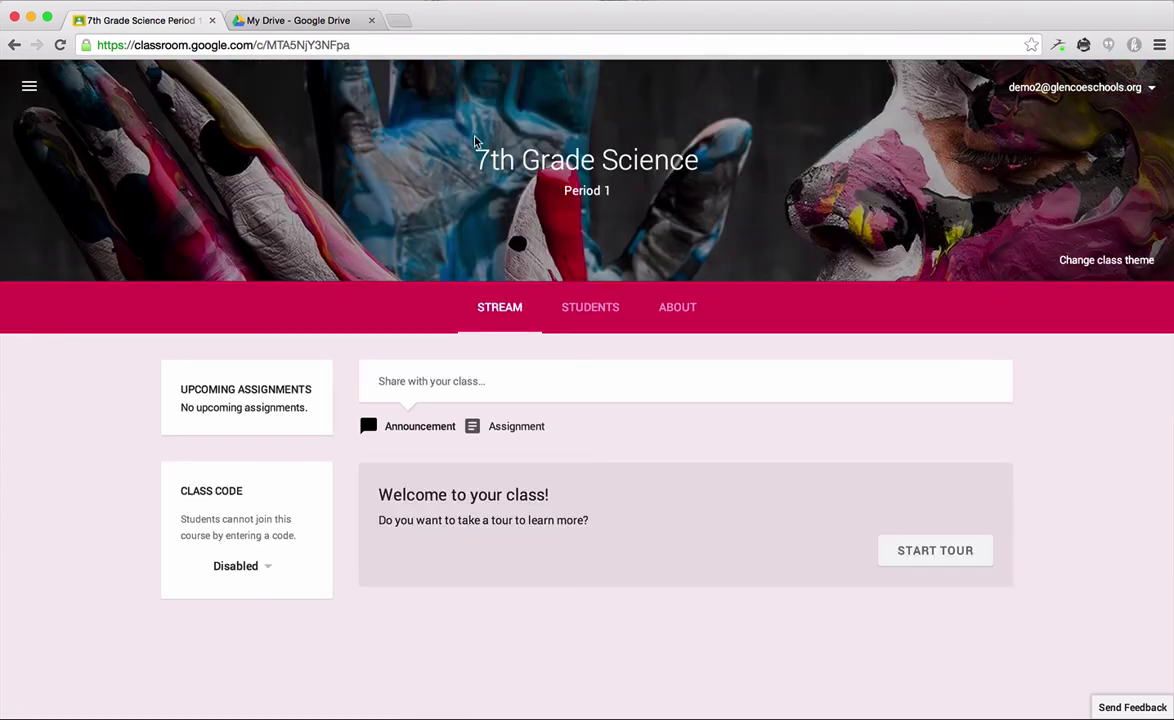